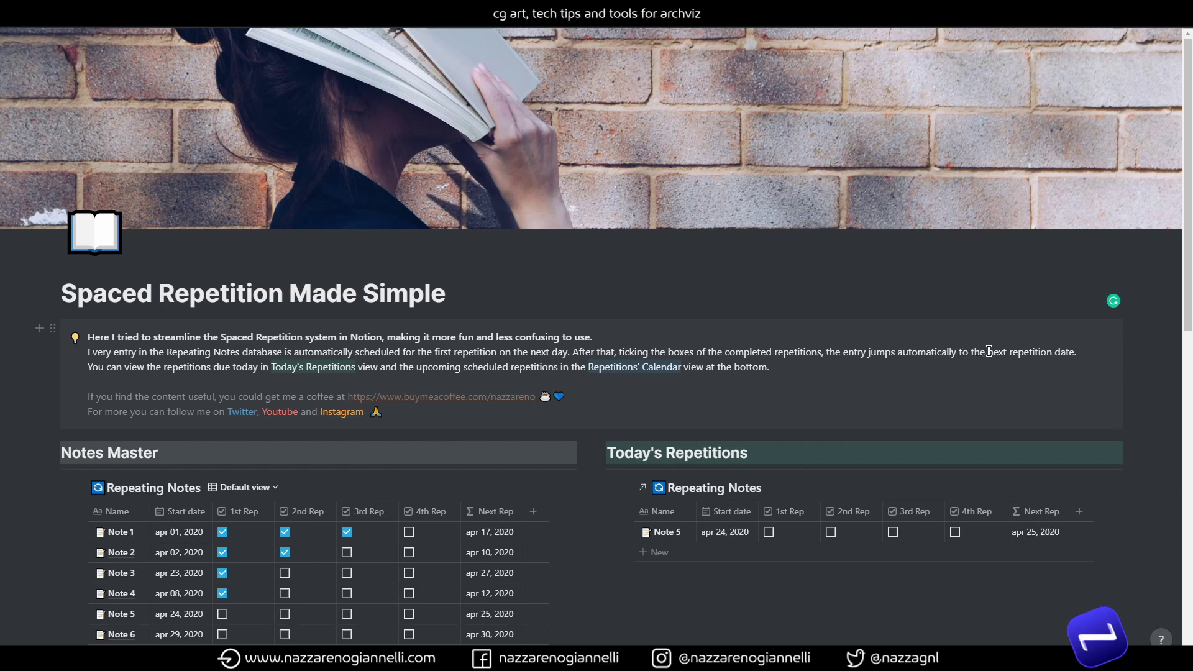
# Toggle Note 3's 2nd and 3rd Rep boxes to watch Next Rep update, widening the column, and leave them unticked
pyautogui.moveTo(1187, 328); pyautogui.dragTo(1155, 381)
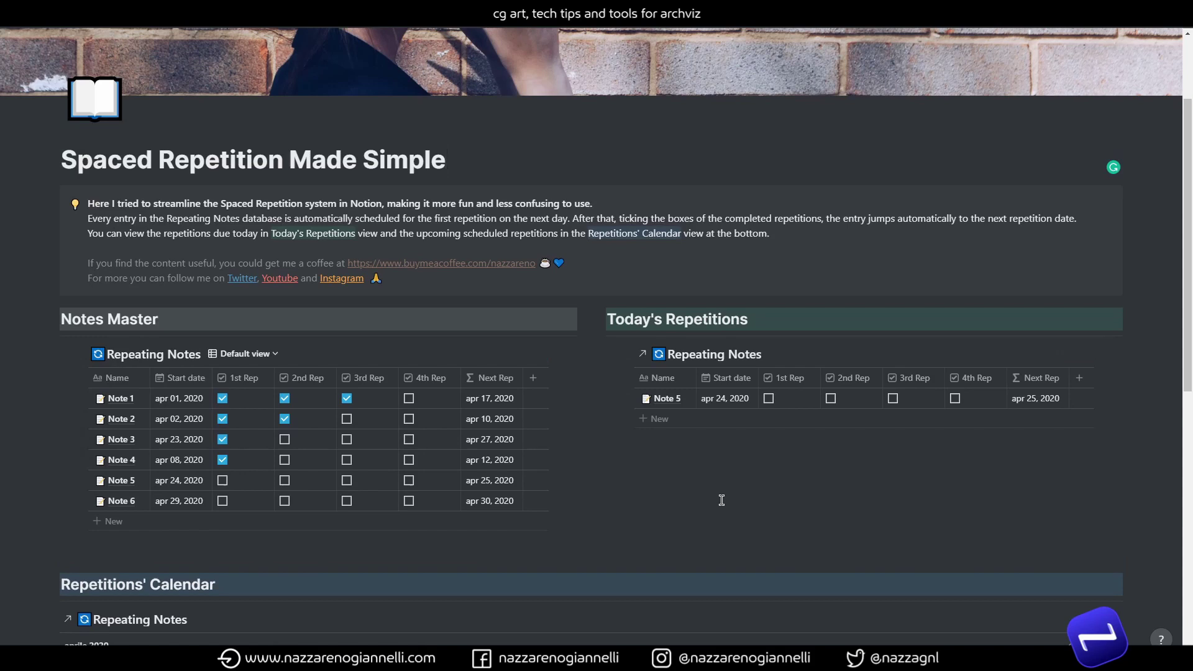
pyautogui.click(284, 440)
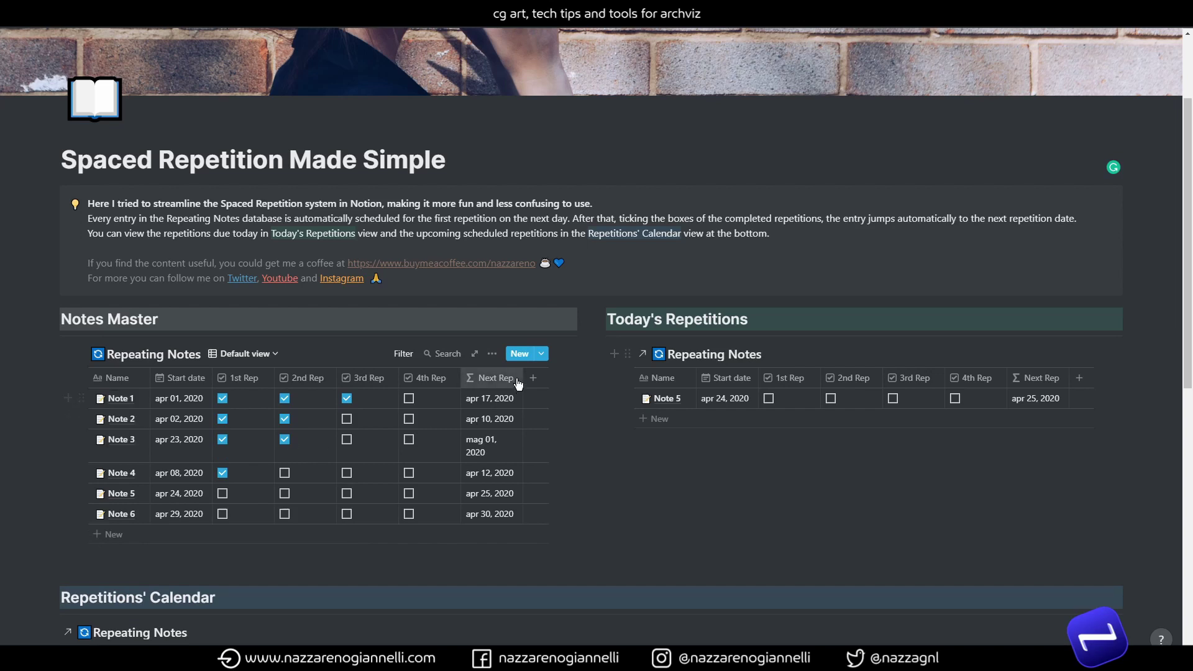
pyautogui.moveTo(524, 378); pyautogui.dragTo(533, 378)
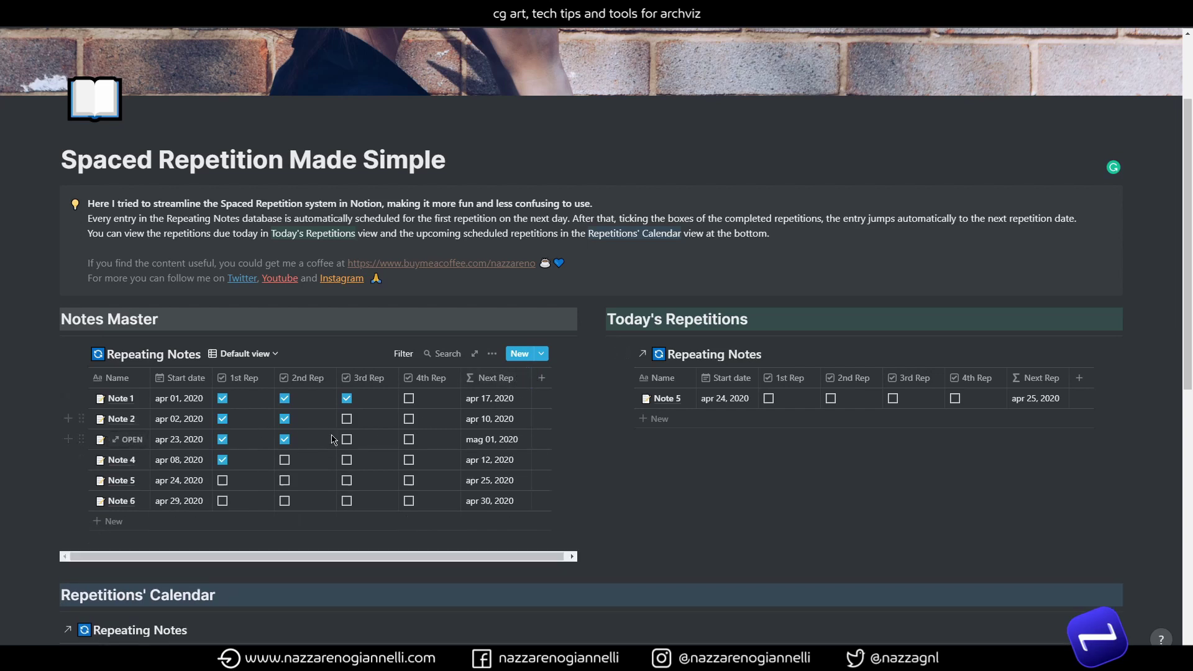
pyautogui.click(287, 441)
pyautogui.click(284, 439)
pyautogui.click(346, 440)
pyautogui.click(346, 440)
pyautogui.click(284, 439)
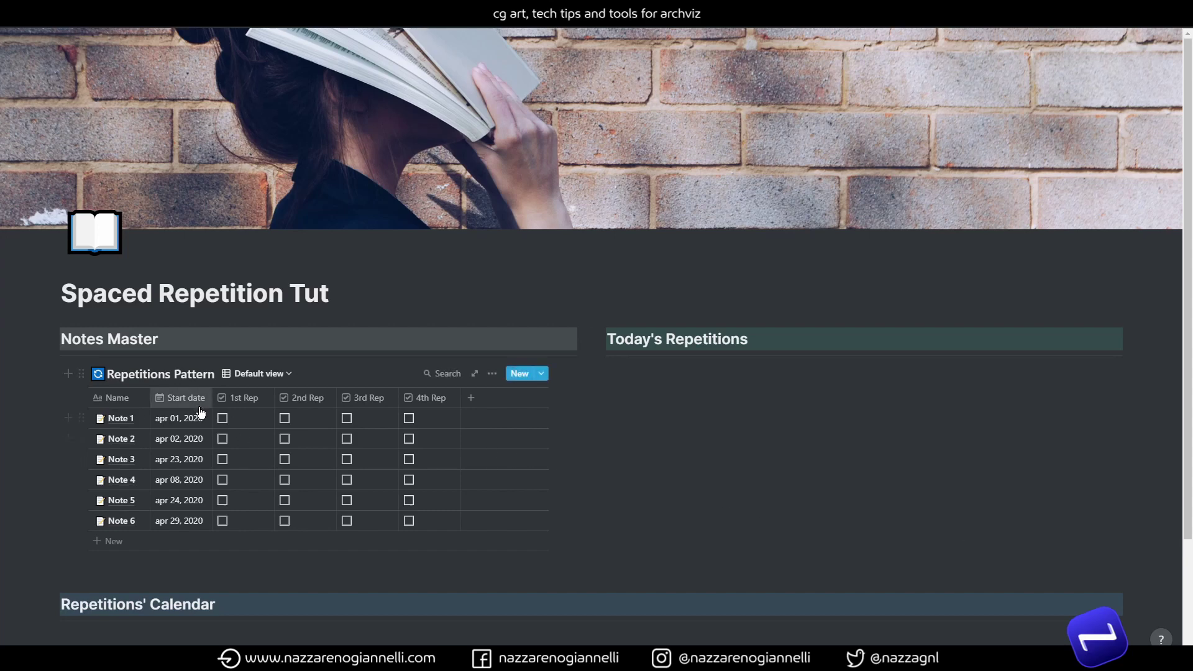
# Tick Note 1's 1st and 2nd Rep boxes and check which table properties are visible
pyautogui.click(222, 418)
pyautogui.click(284, 418)
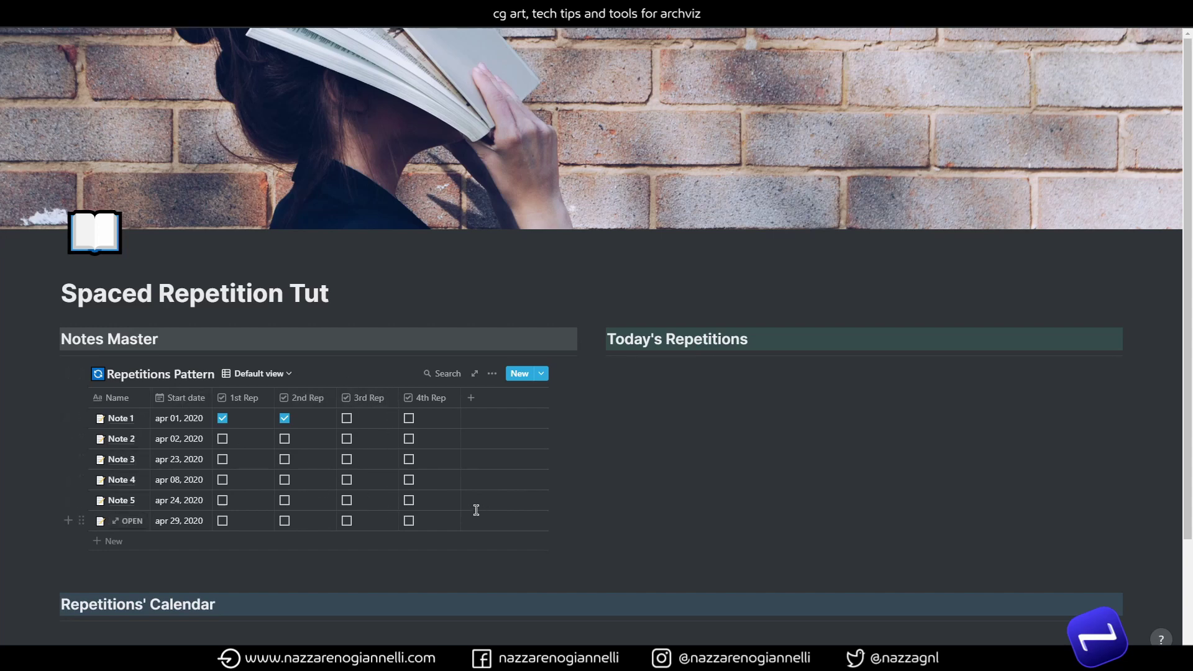
pyautogui.click(491, 376)
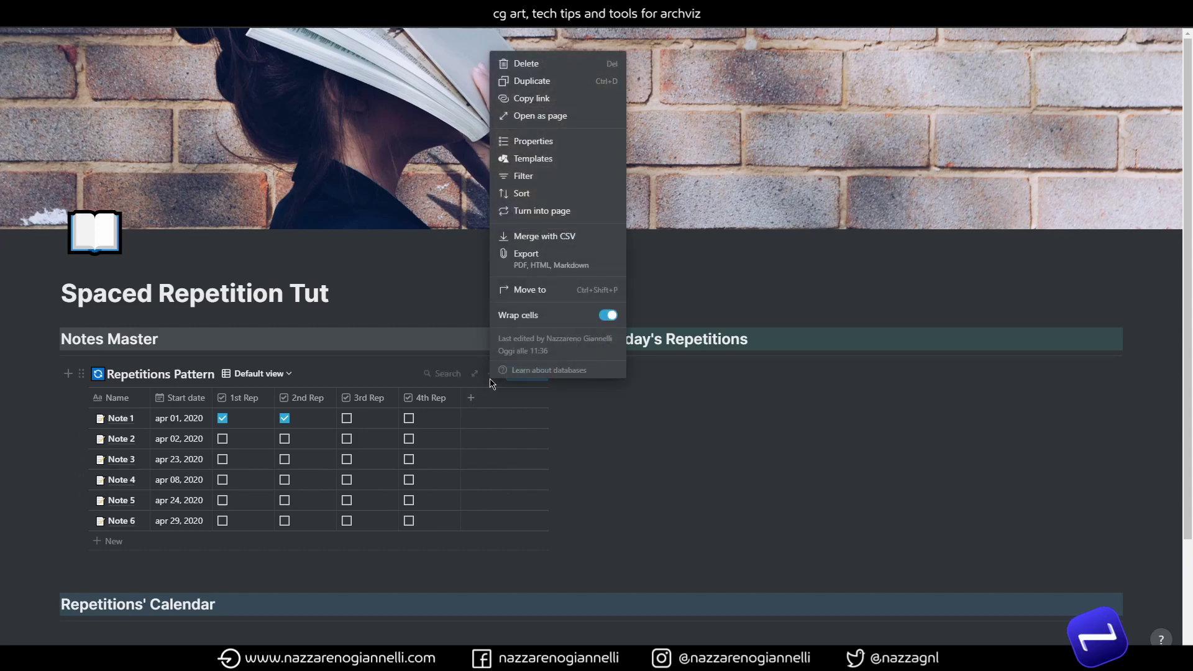
pyautogui.click(533, 149)
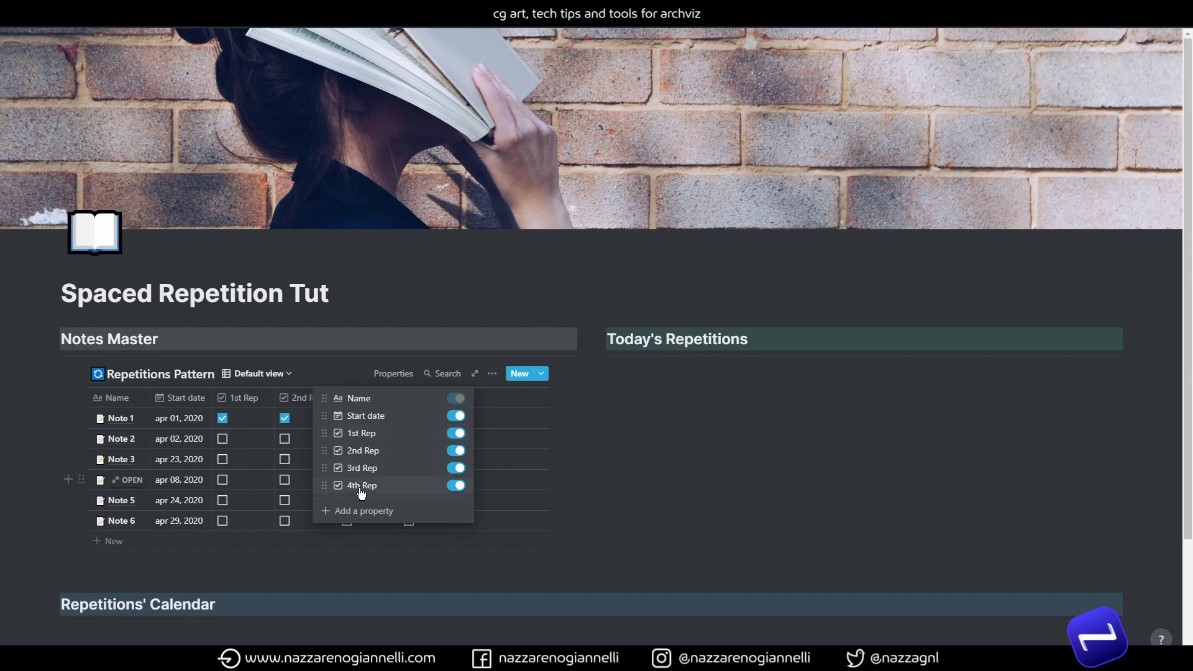
pyautogui.click(670, 465)
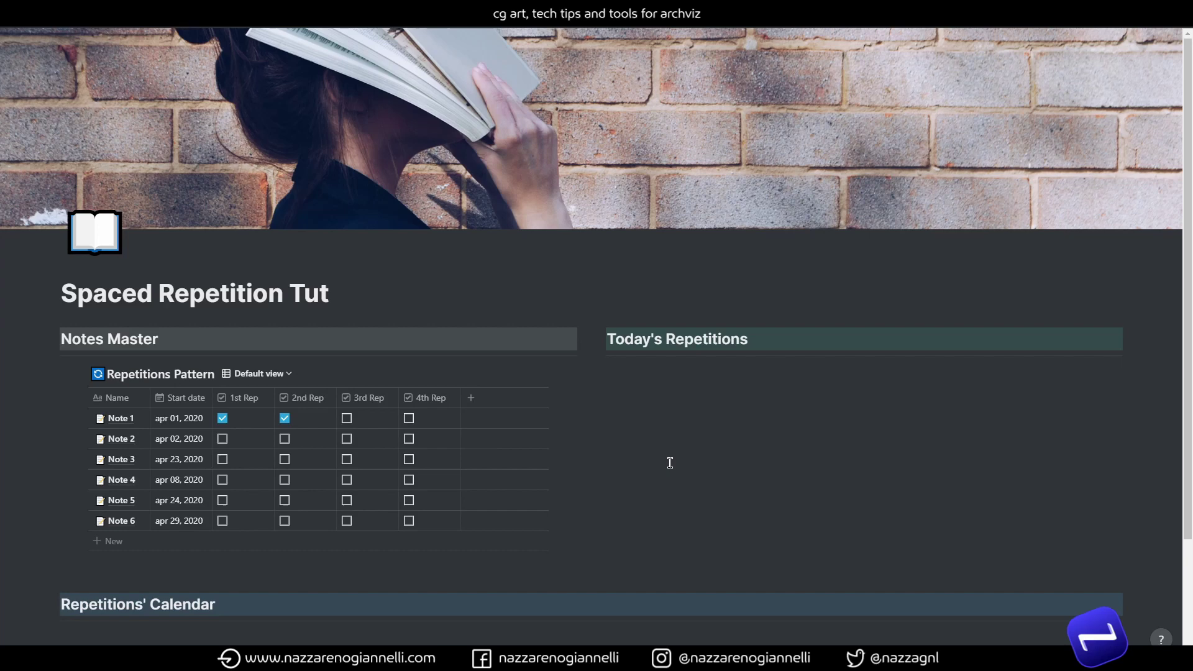
# Add a formula property named 'Next Rep' to the table and open its empty formula editor
pyautogui.click(472, 400)
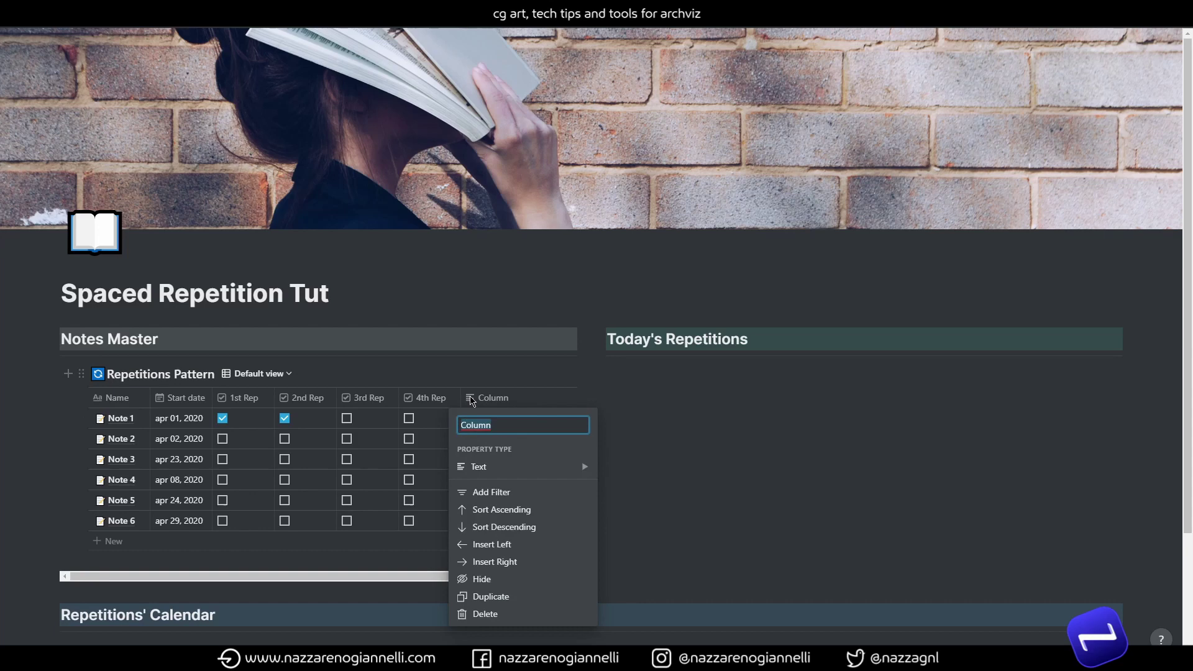
pyautogui.write('Next Rep')
pyautogui.moveTo(495, 477)
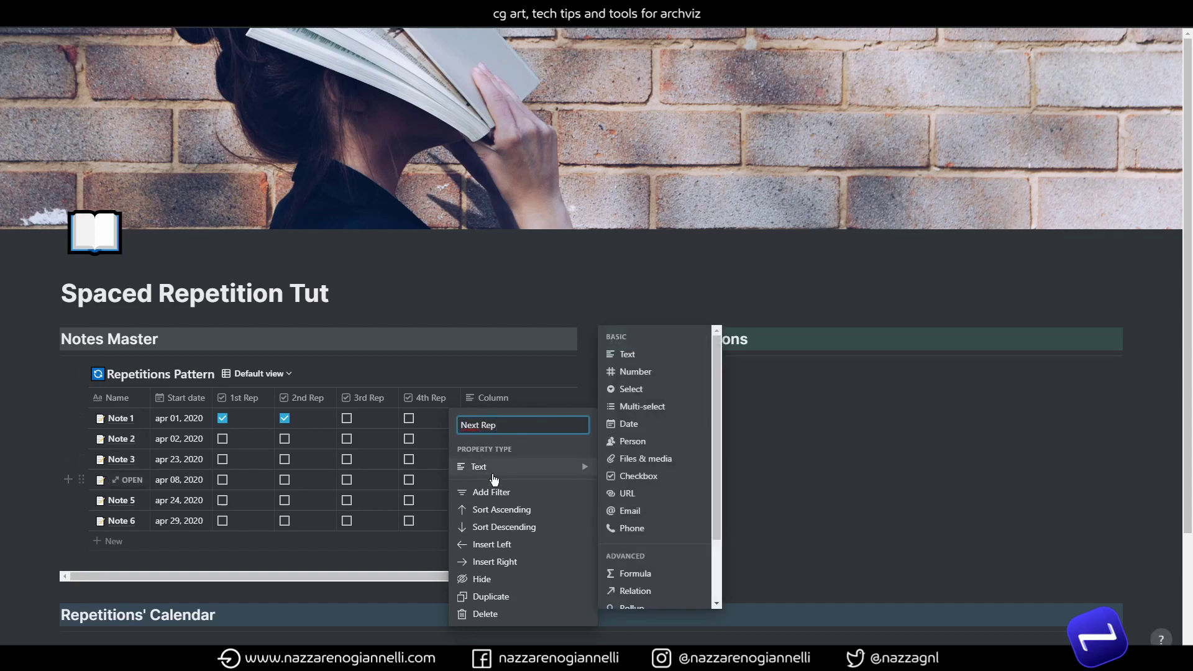
pyautogui.click(656, 574)
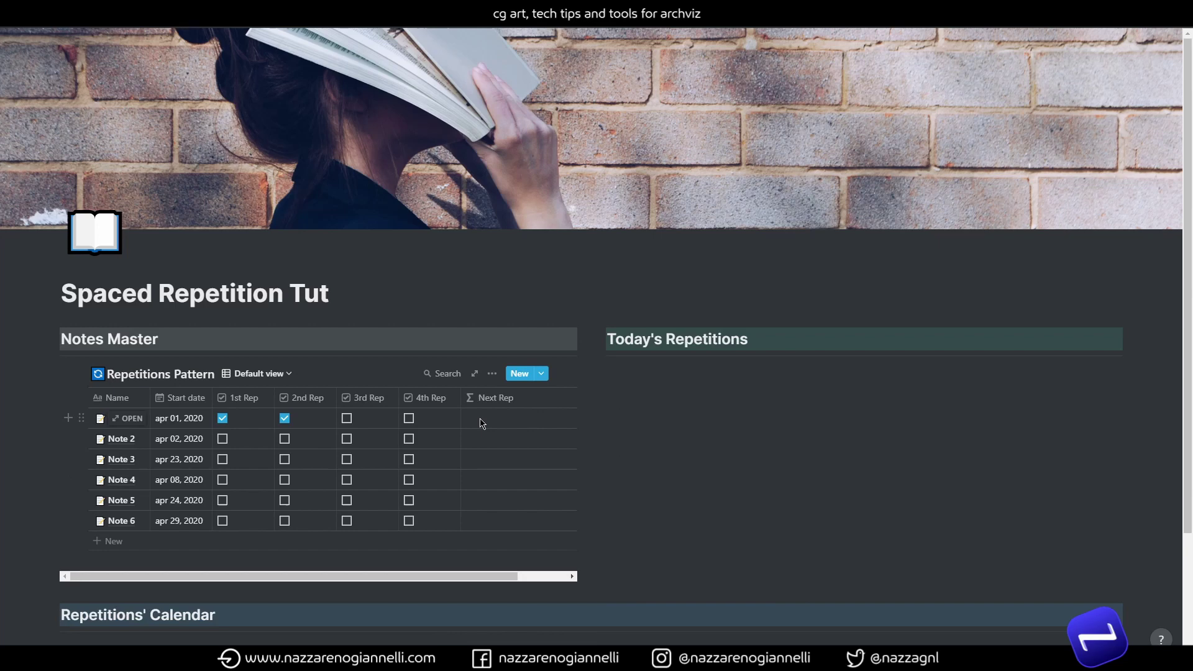
pyautogui.click(534, 421)
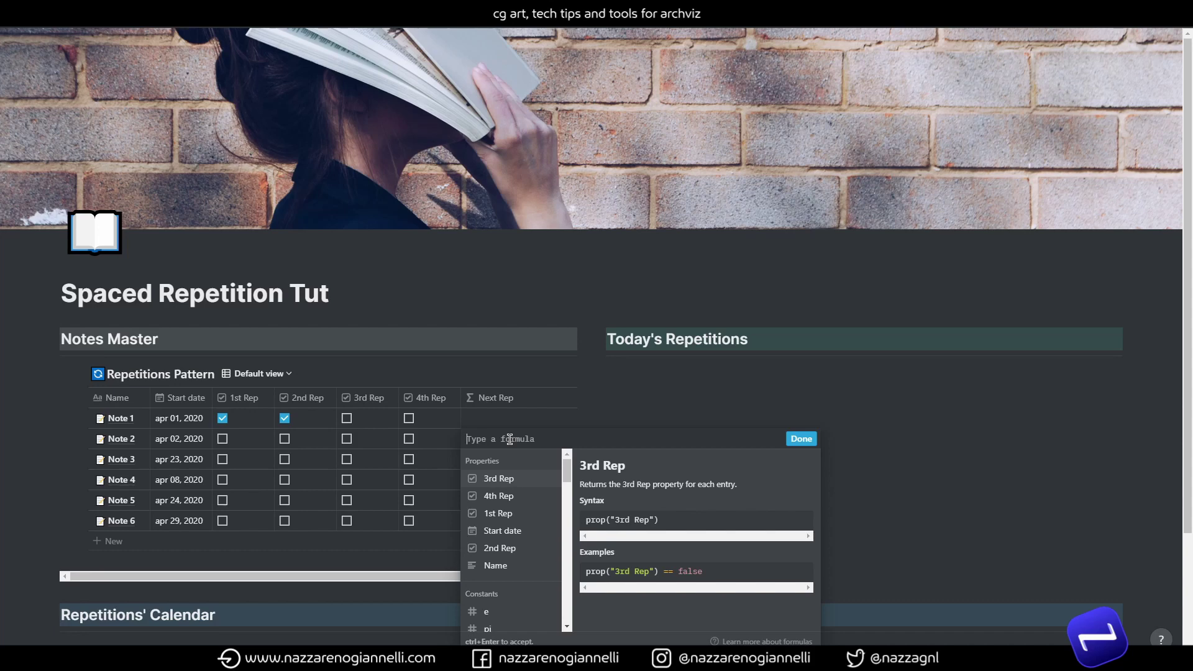
# Start the Next Rep formula with if(prop("1st Rep"), as the condition
pyautogui.write('if')
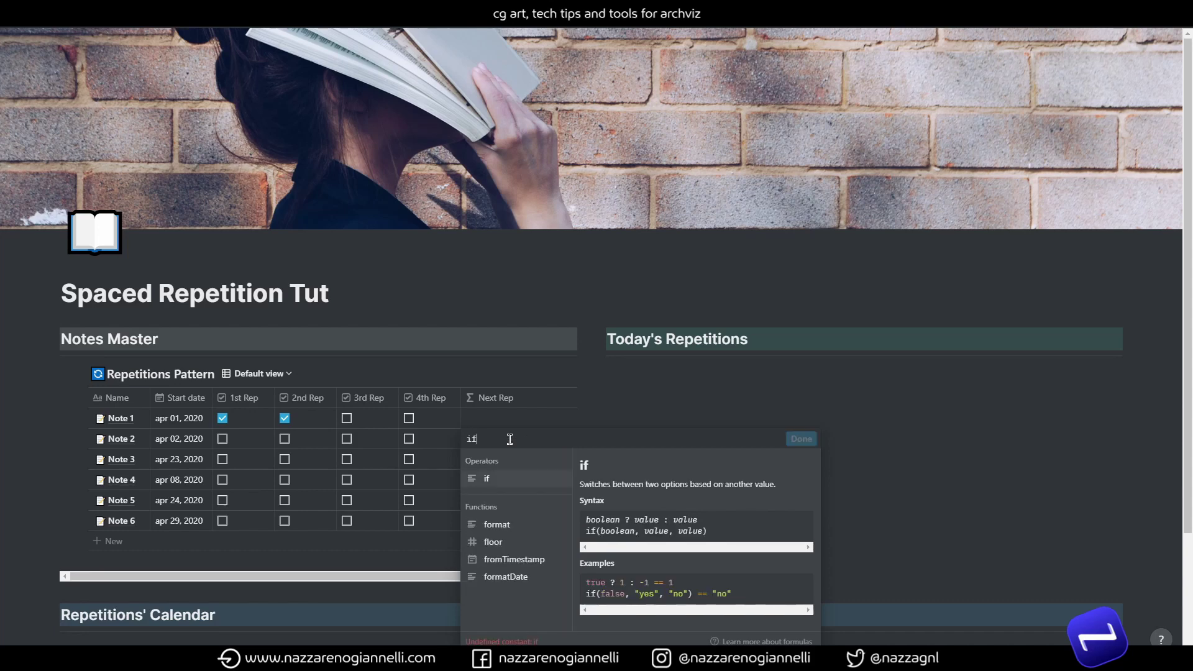
pyautogui.click(513, 484)
pyautogui.write('prop')
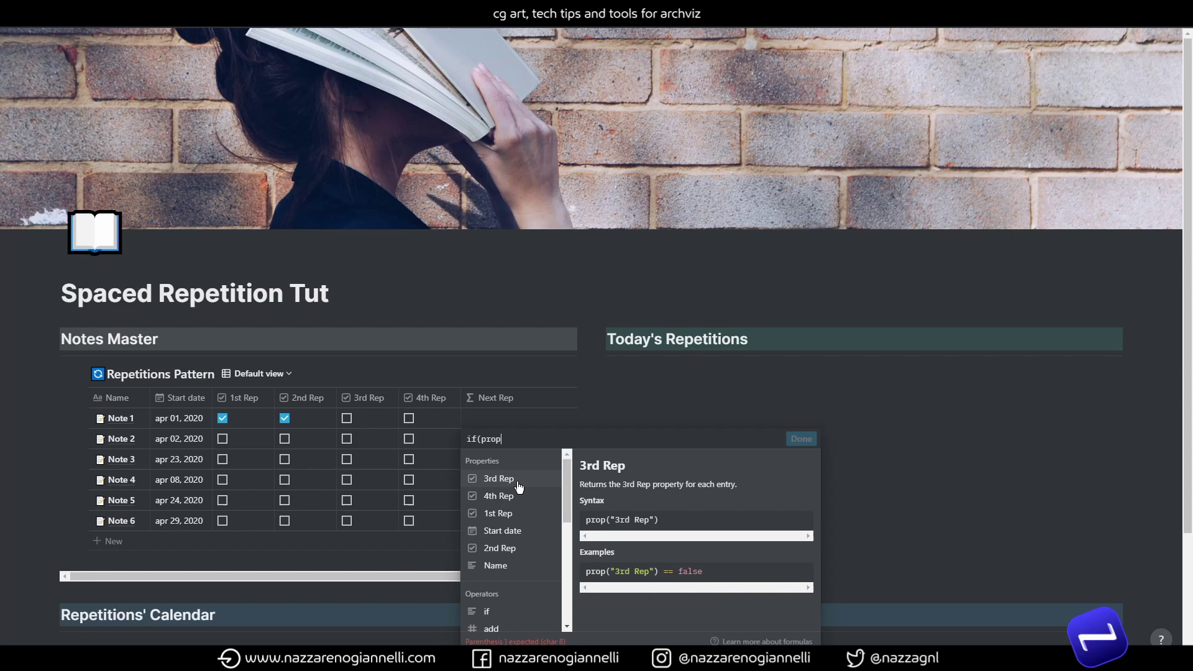
pyautogui.click(509, 516)
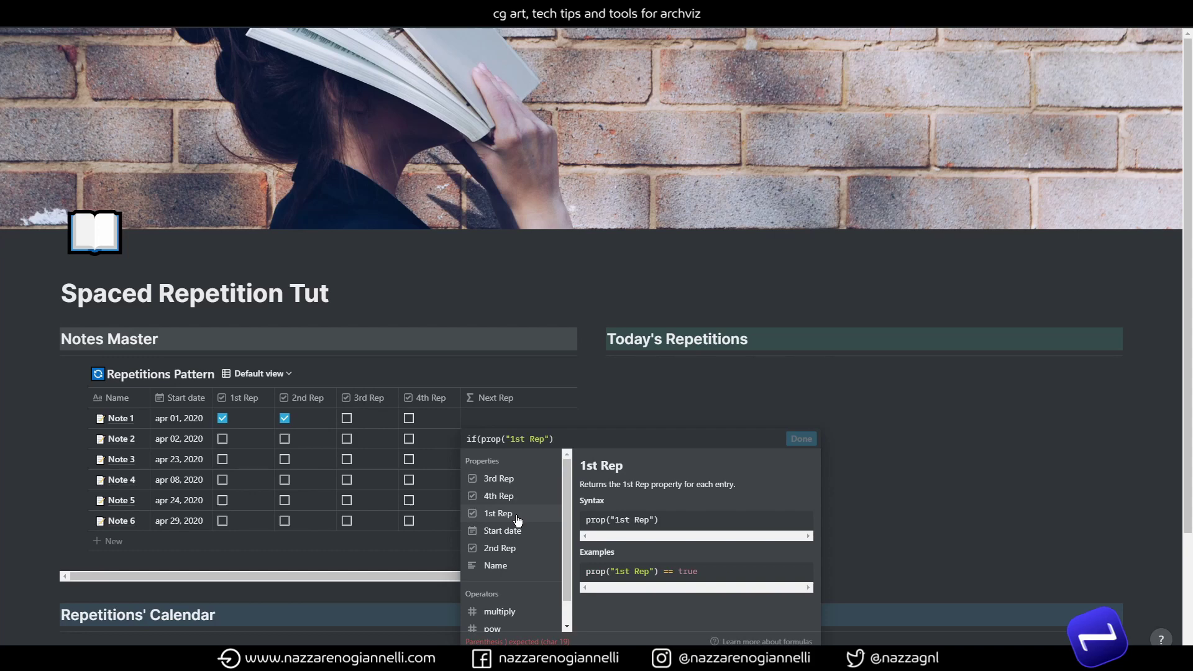
pyautogui.write(',')
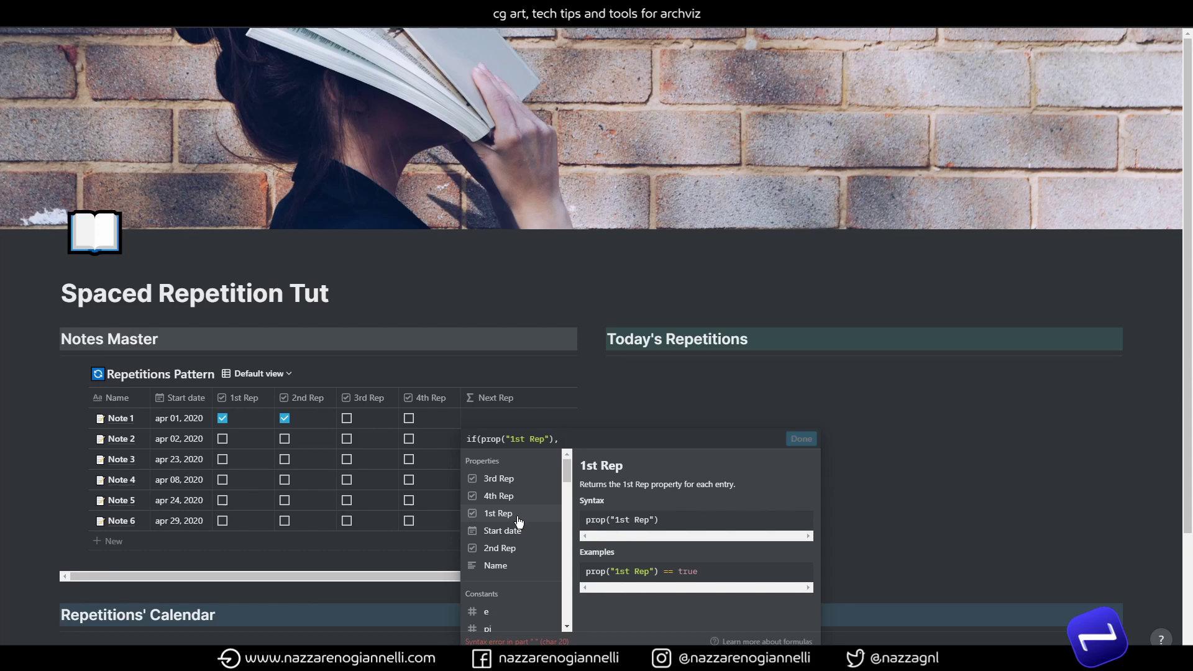
# Add dateAdd(prop("Start date"), 4, "days") as the true branch, followed by a comma
pyautogui.write('date')
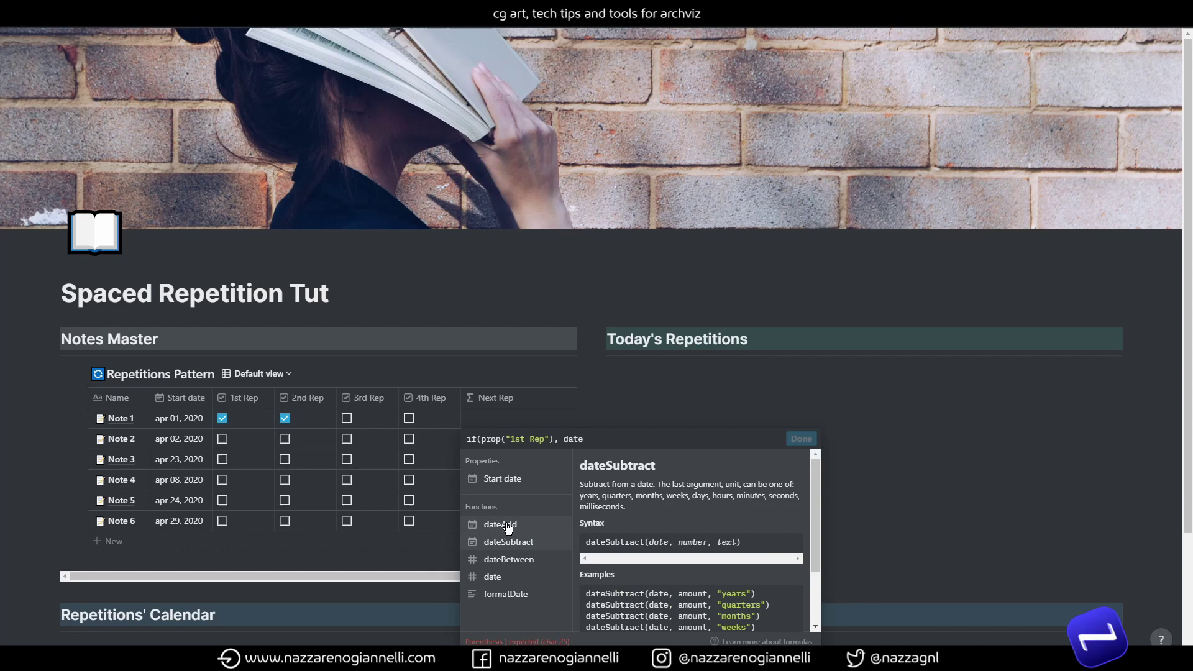
pyautogui.click(509, 527)
pyautogui.write('prop')
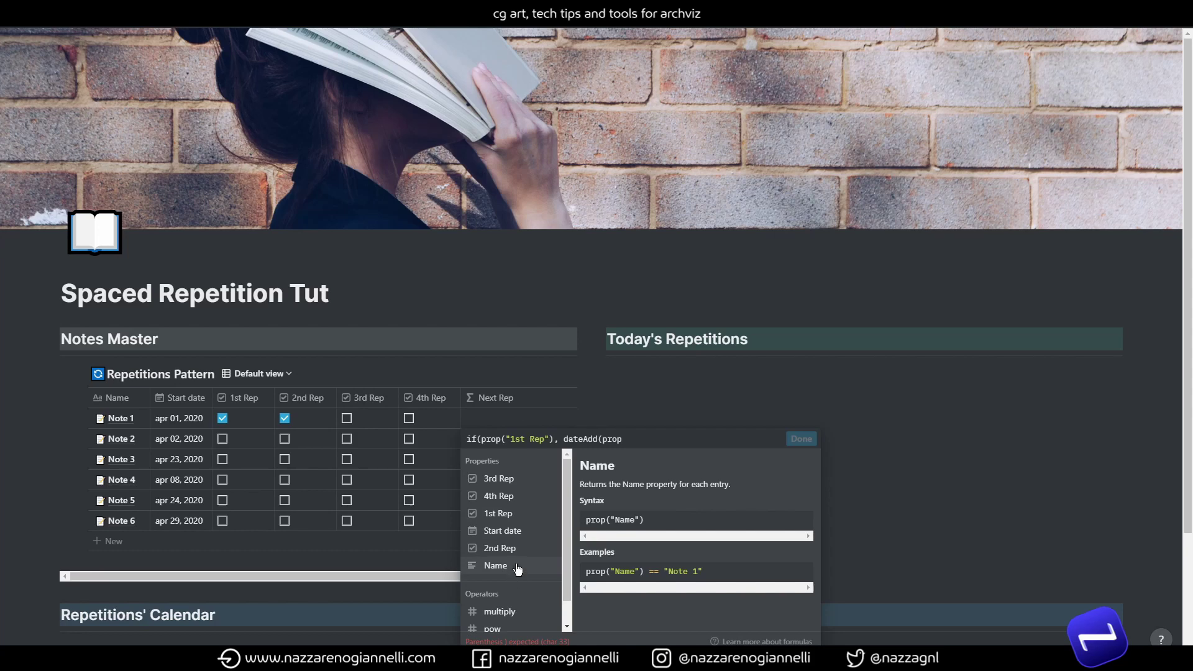
pyautogui.click(514, 538)
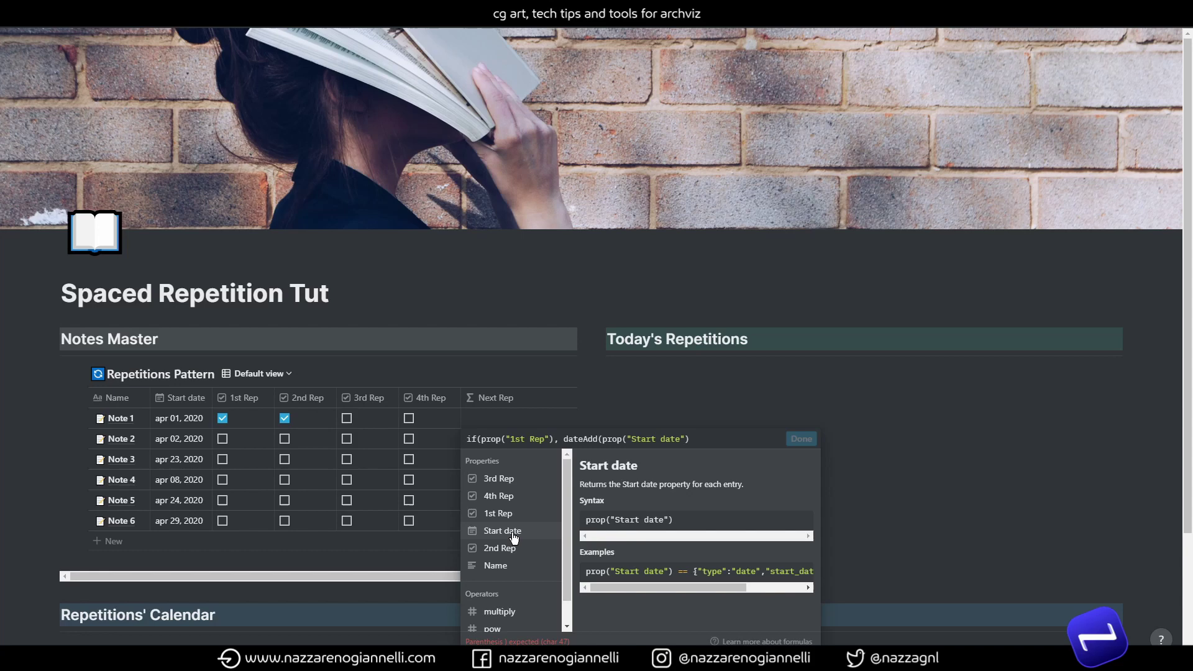
pyautogui.write(',')
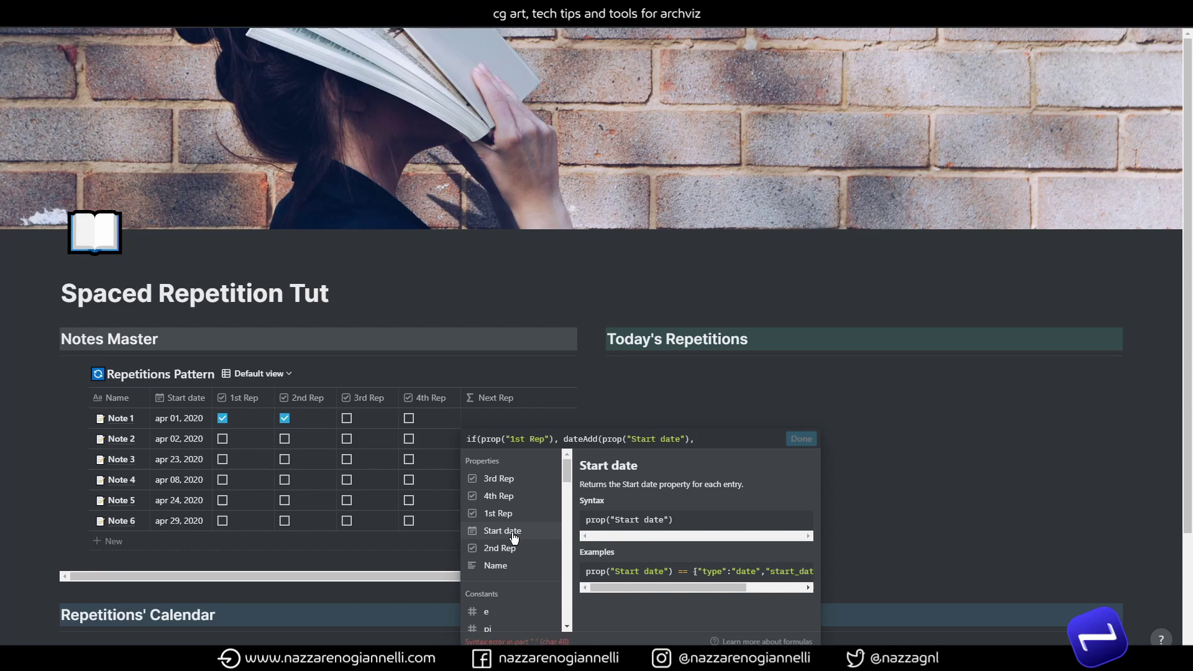
pyautogui.write('4, "days")')
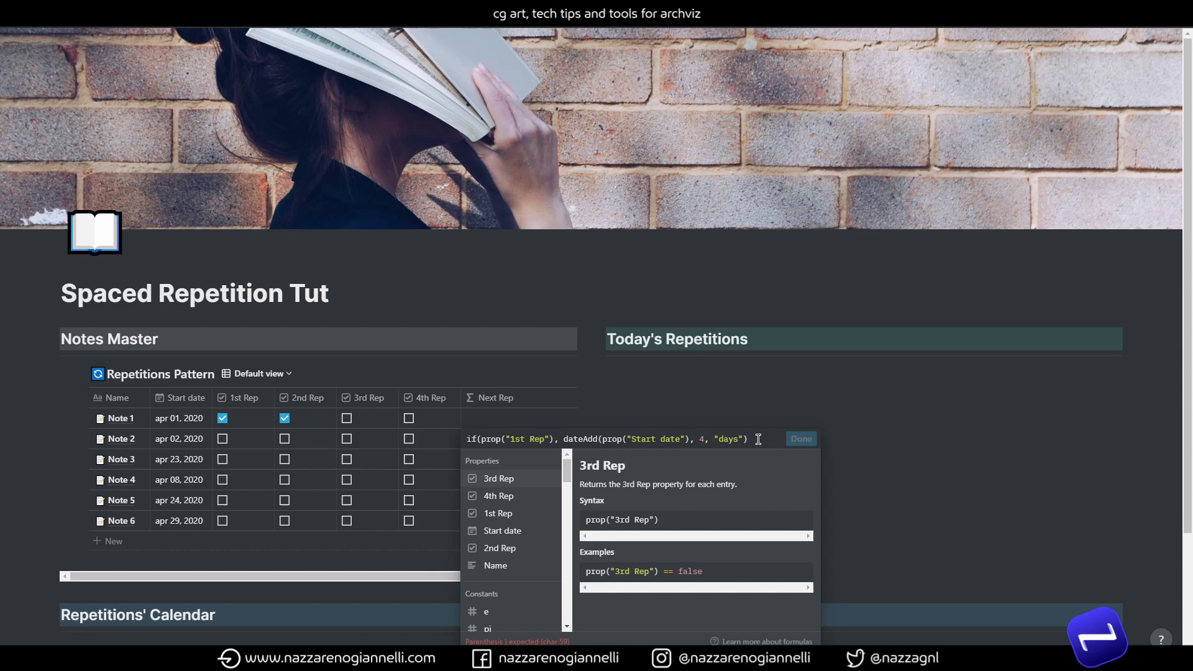
pyautogui.write(',')
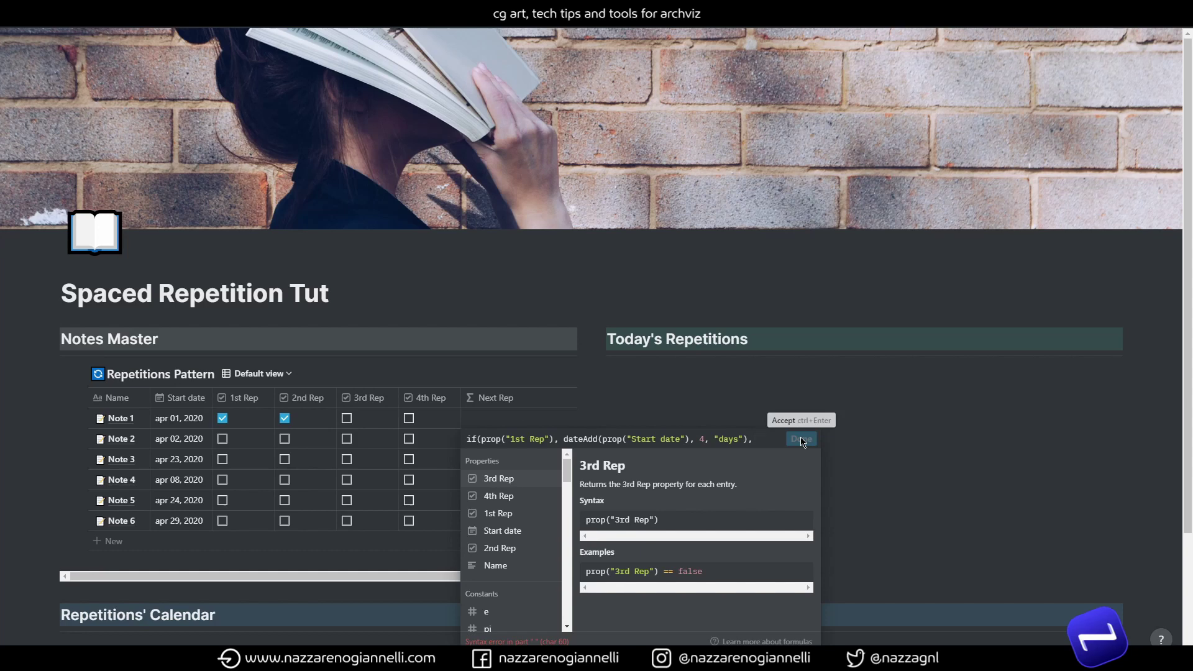
# Add the else branch dateAdd(prop("Start date"), 1, "days") and close the formula's parentheses
pyautogui.write('date')
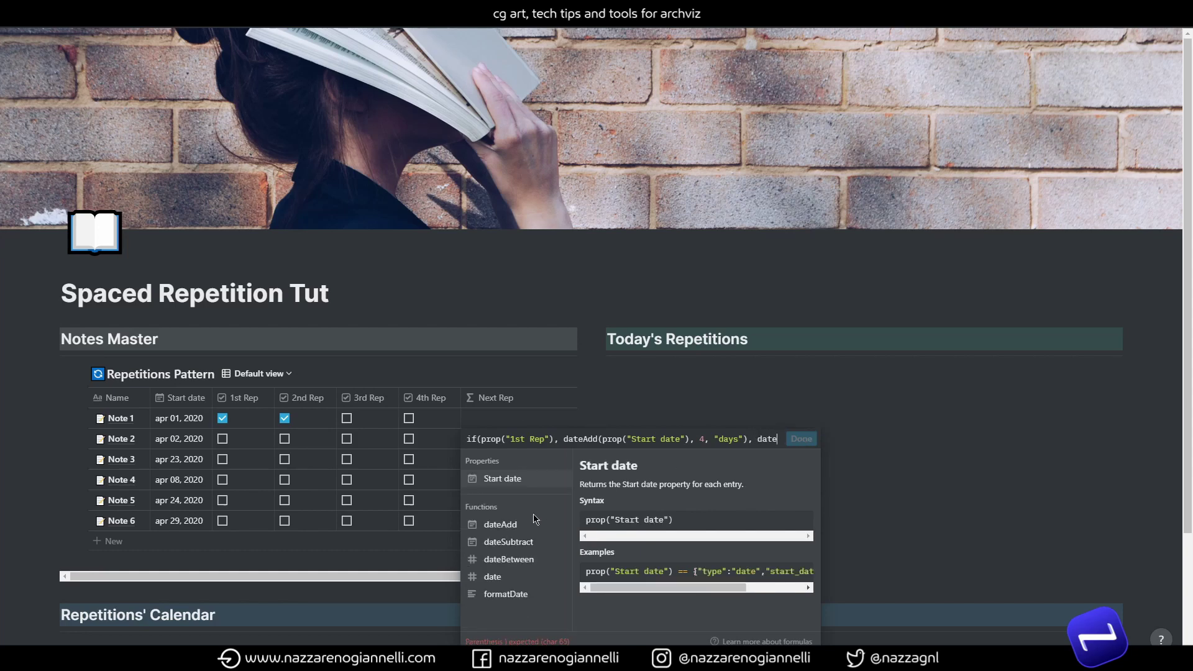
pyautogui.click(530, 526)
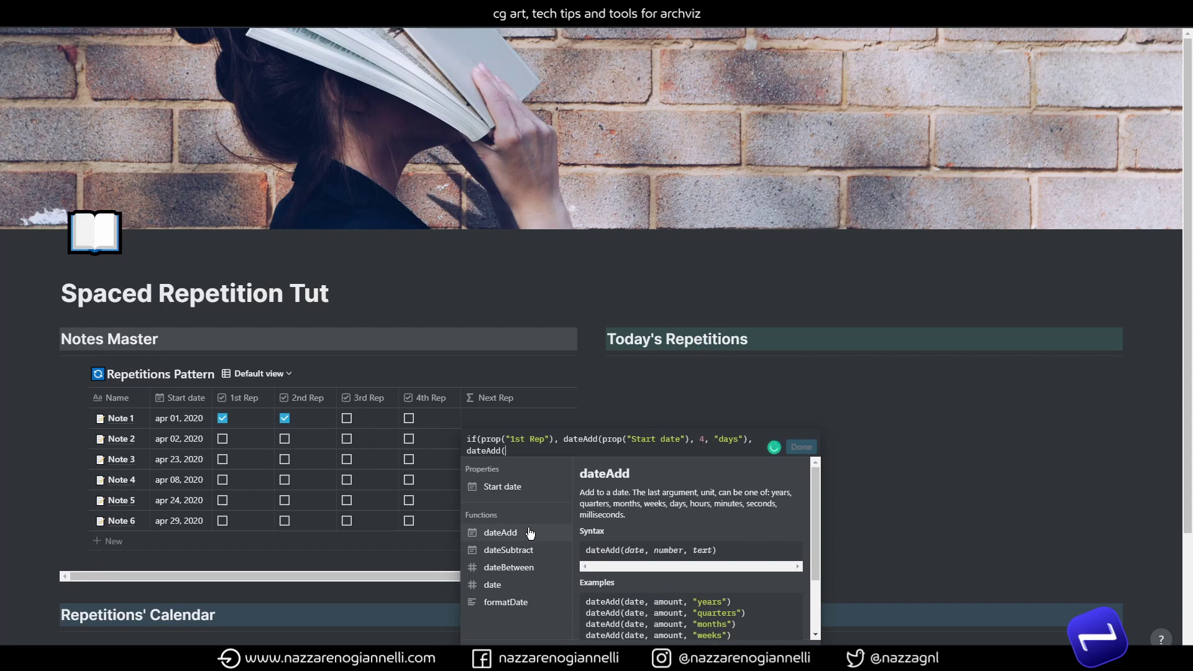
pyautogui.write('prop')
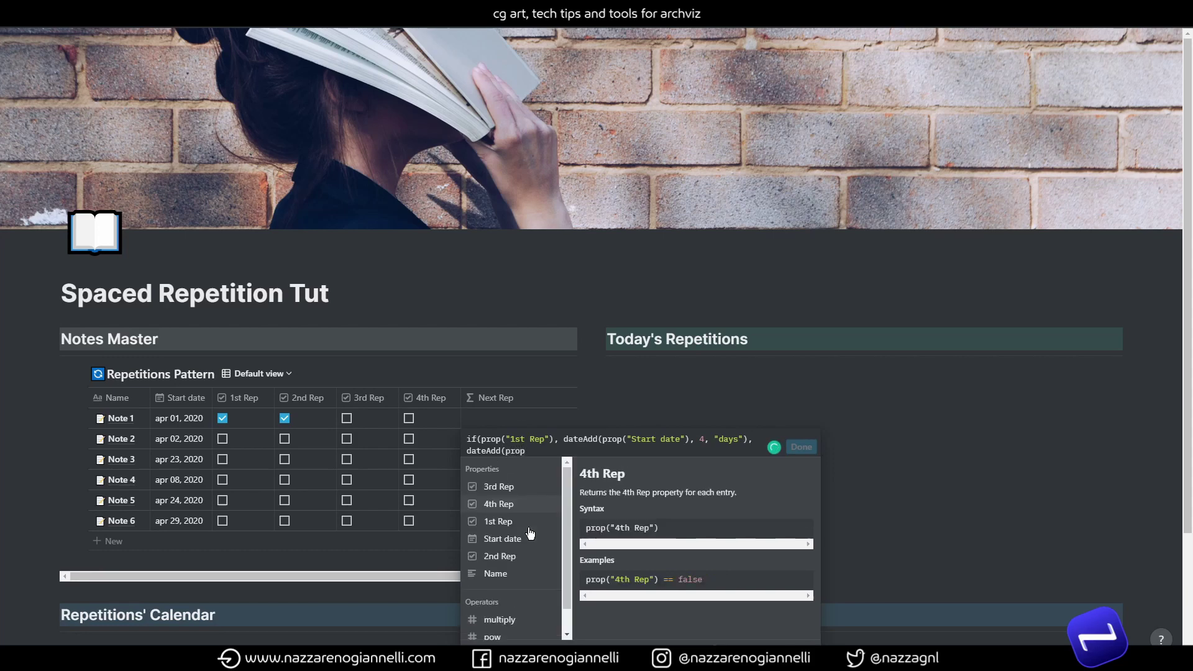
pyautogui.click(515, 540)
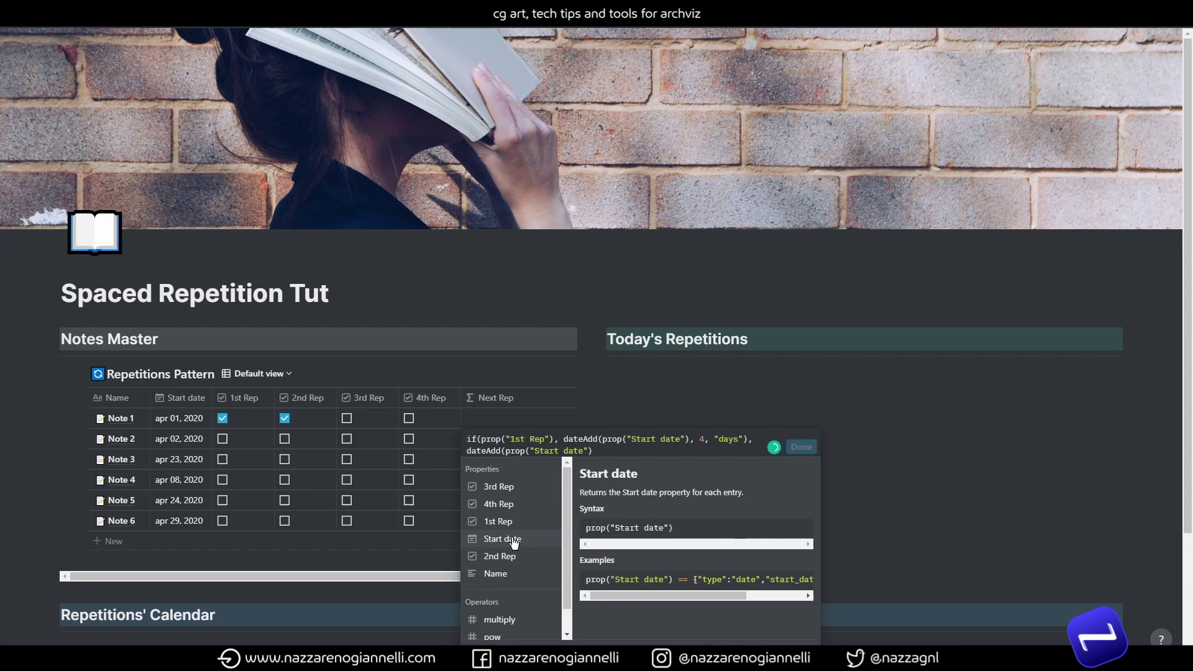
pyautogui.write(', ')
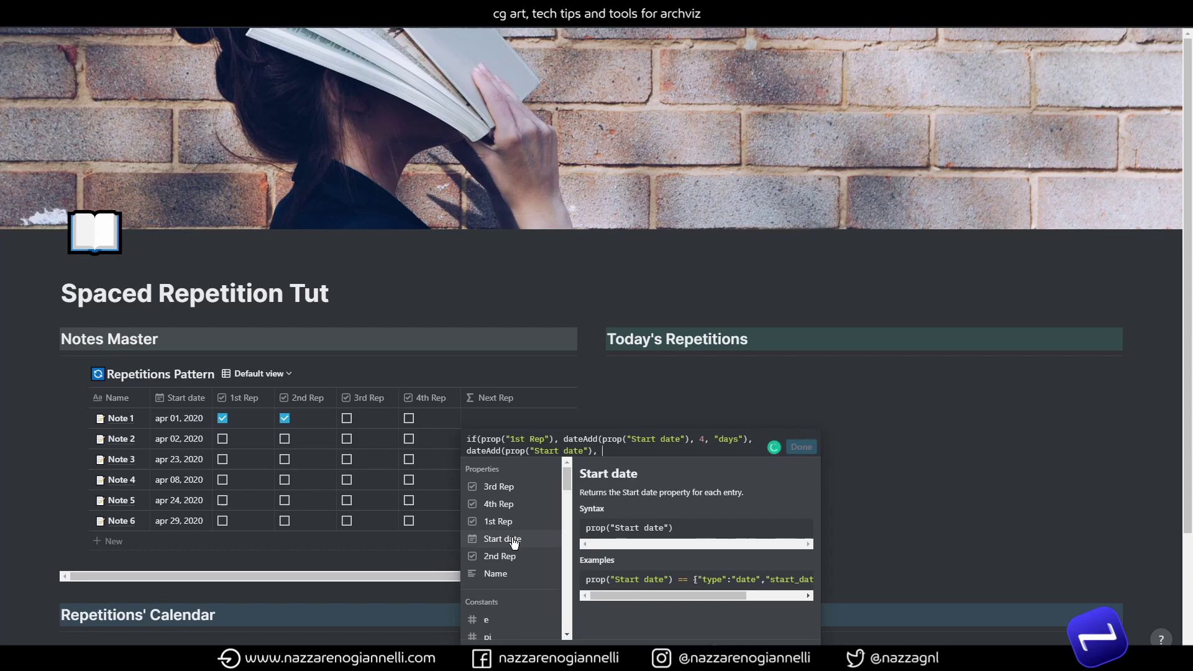
pyautogui.write('1, "d')
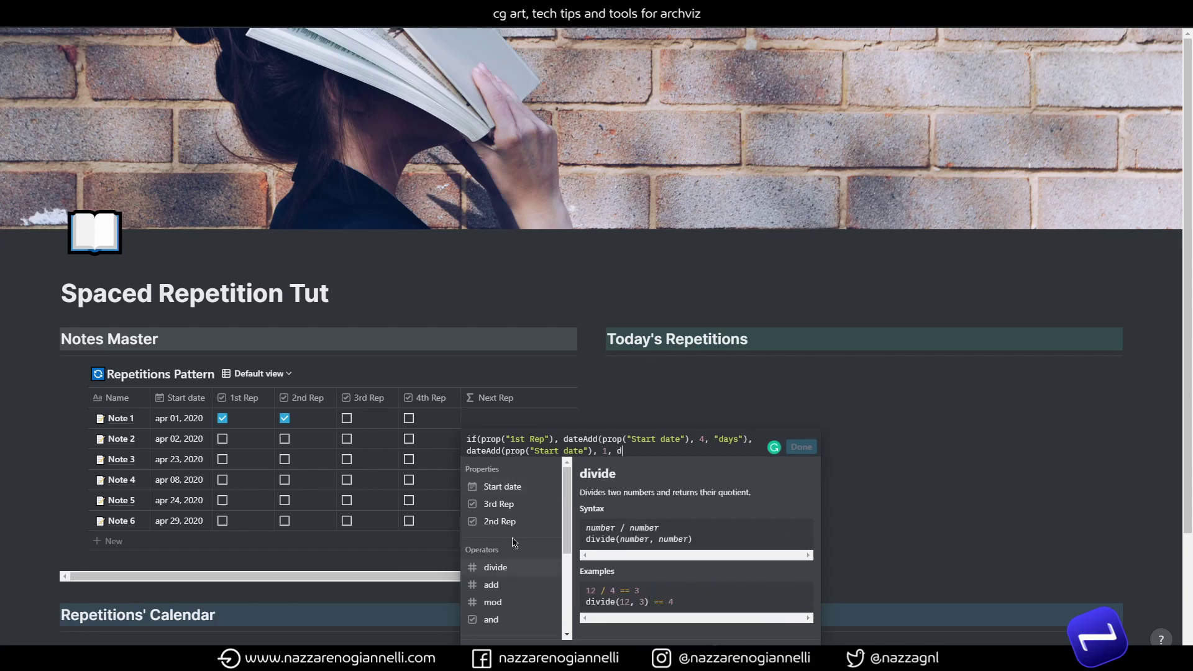
pyautogui.press('BackSpace')
pyautogui.write('"days')
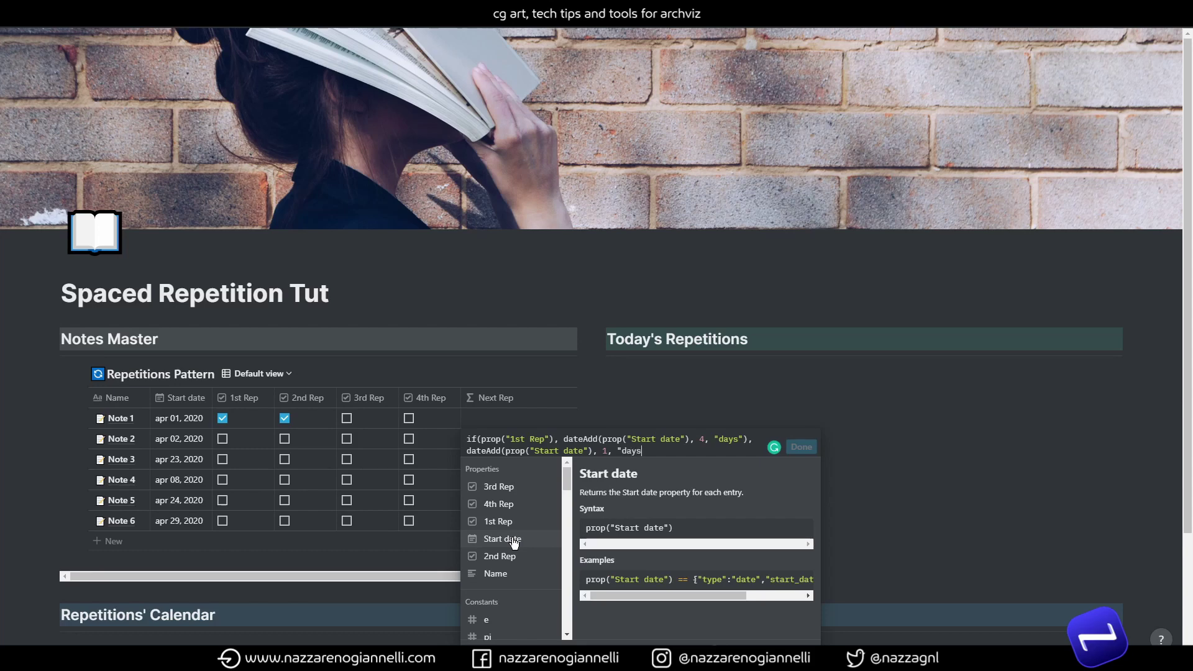
pyautogui.write('"))')
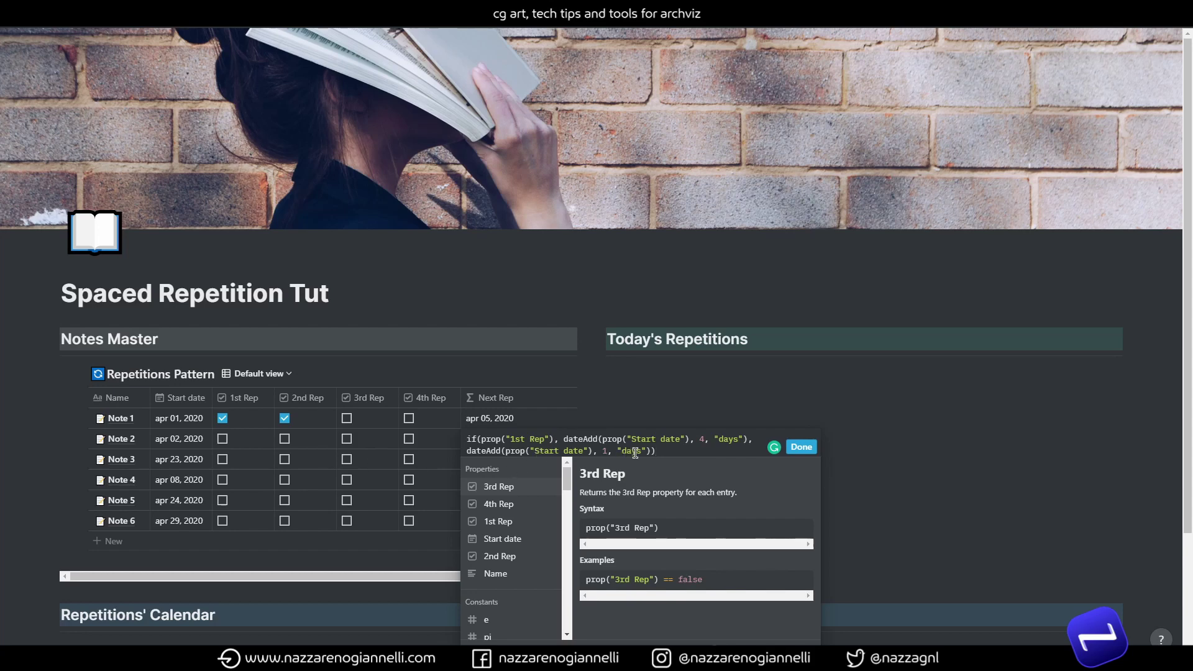
# Save the Next Rep formula and toggle Note 1's 1st and 2nd Rep boxes to test the dates
pyautogui.click(801, 447)
pyautogui.click(285, 418)
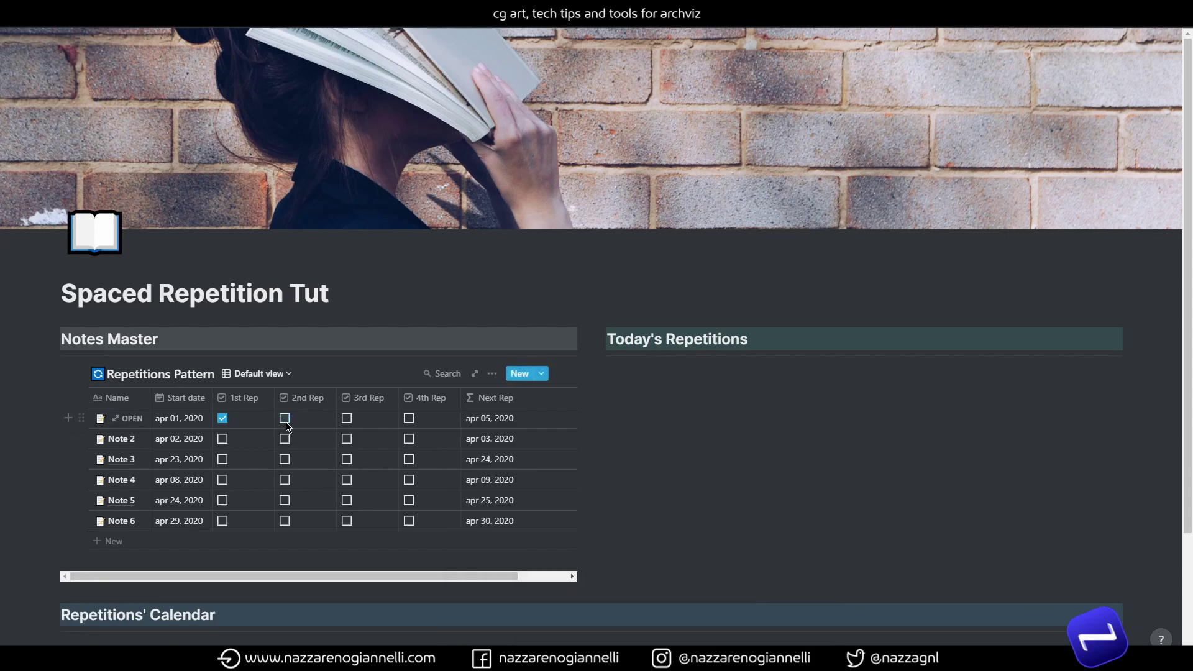
pyautogui.click(285, 419)
pyautogui.click(285, 419)
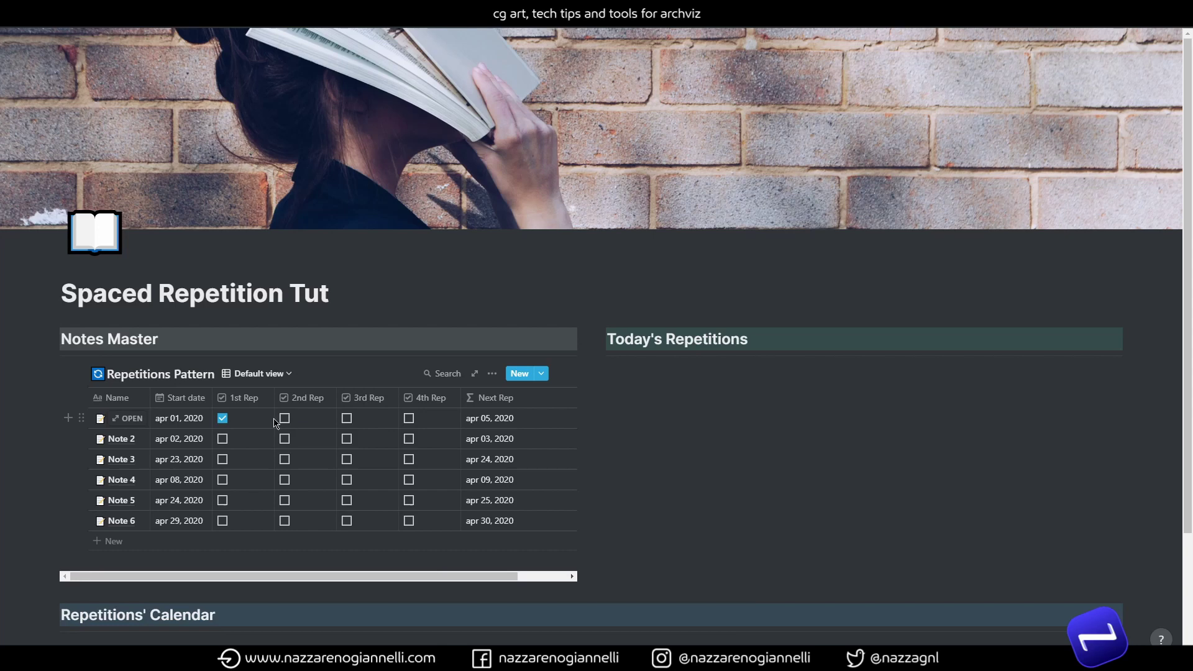
pyautogui.click(223, 419)
pyautogui.click(223, 418)
pyautogui.click(223, 419)
# Reopen and close the formula, then tick Note 1's 1st Rep so it shows apr 05
pyautogui.click(481, 426)
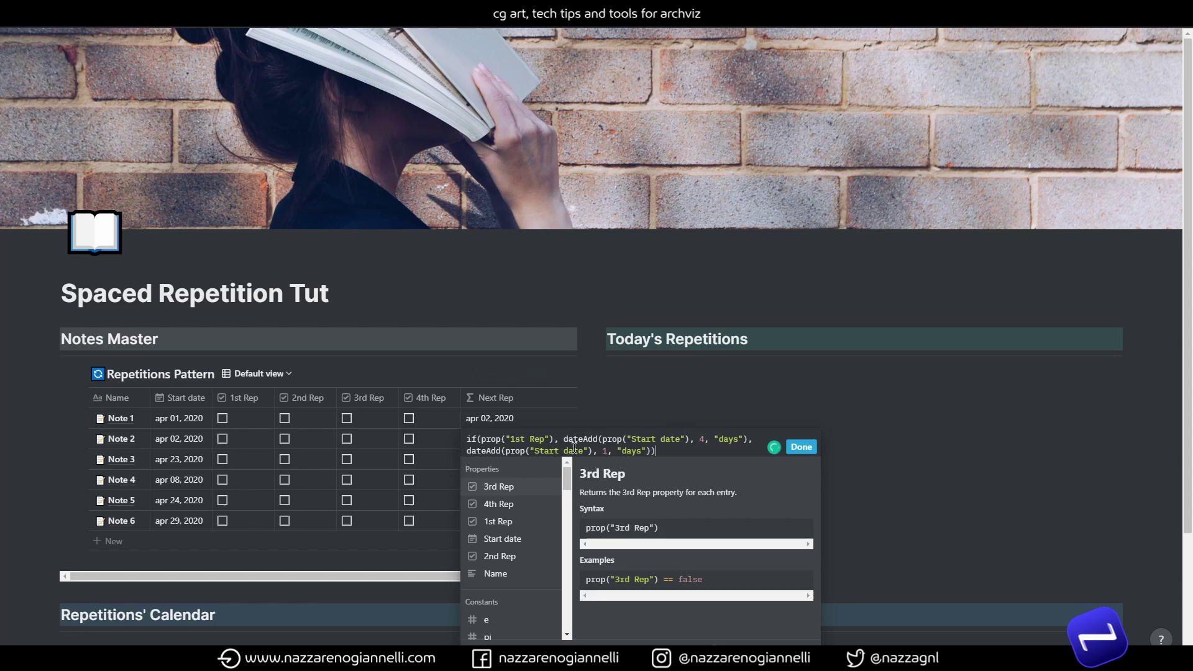
pyautogui.click(802, 446)
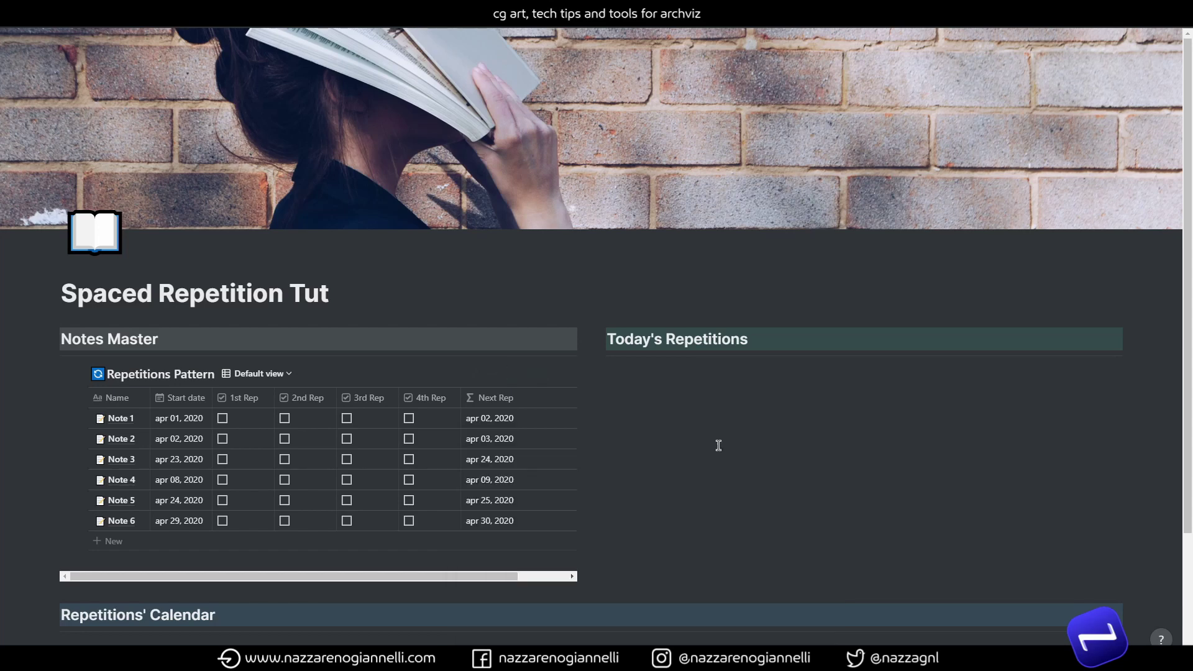
pyautogui.click(223, 420)
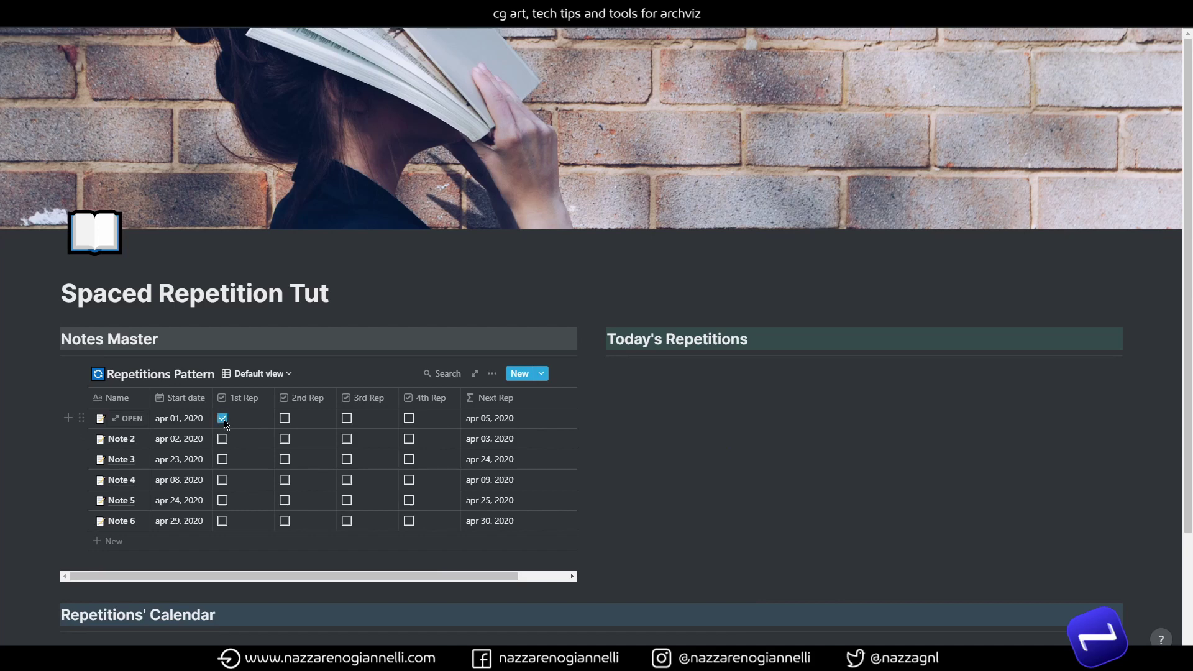
# Duplicate the if clause at the formula's start and change it to 2nd Rep with 8 days
pyautogui.click(482, 423)
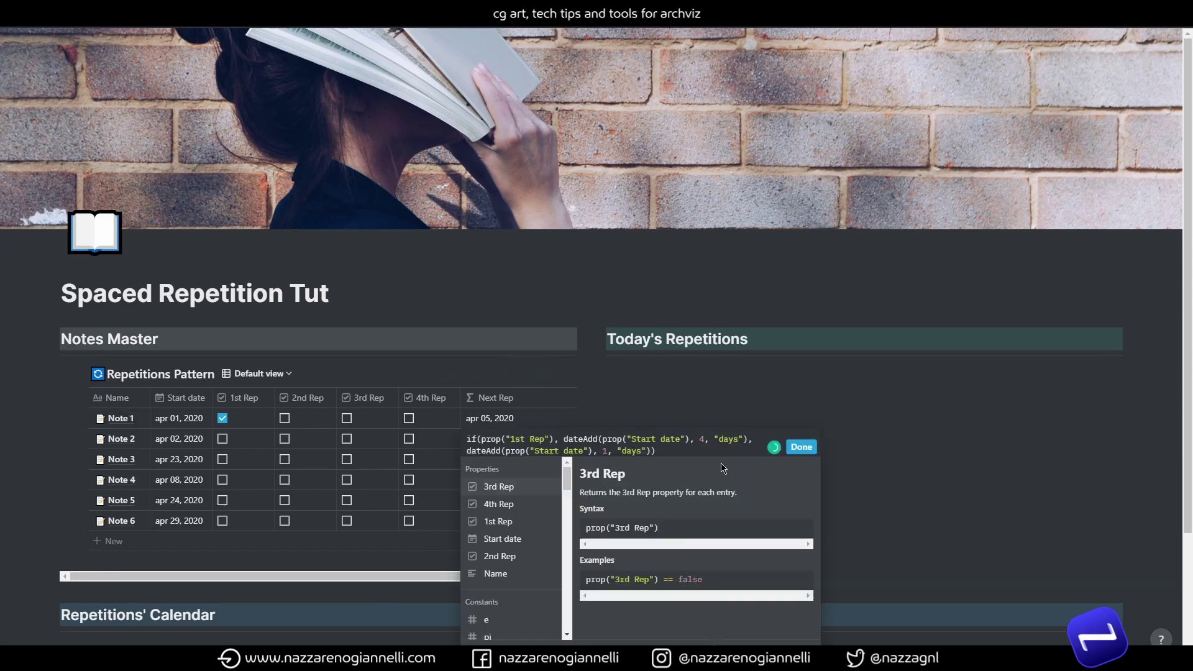
pyautogui.moveTo(748, 439); pyautogui.dragTo(463, 436)
pyautogui.hotkey('ctrl', 'c')
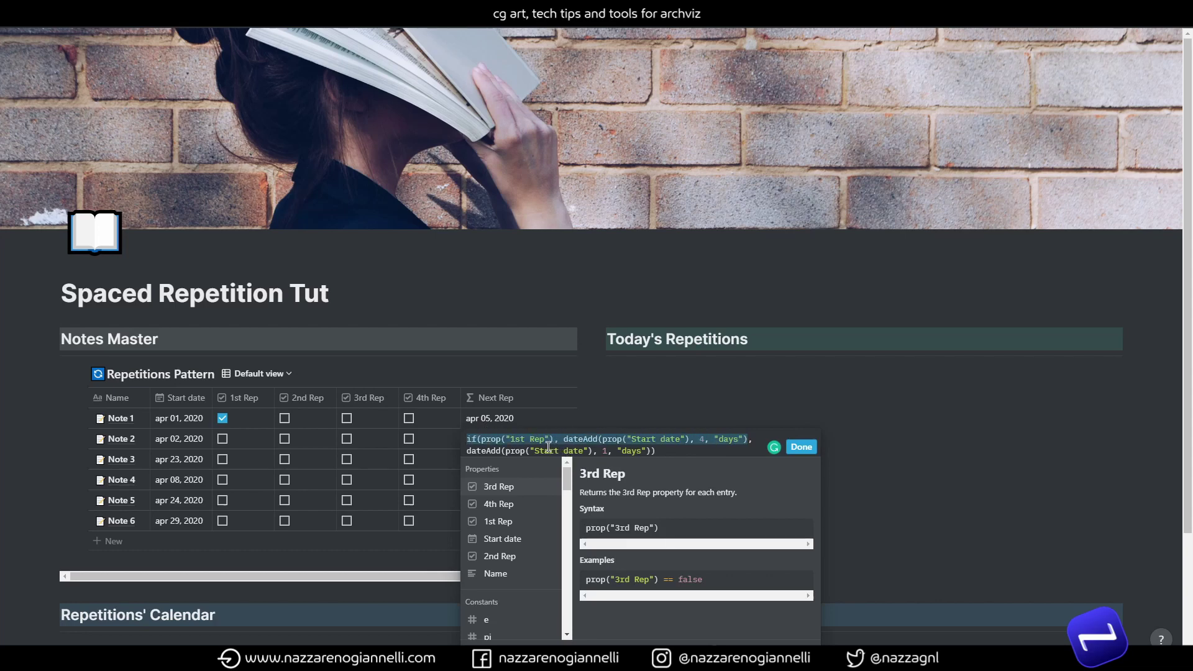
pyautogui.click(466, 440)
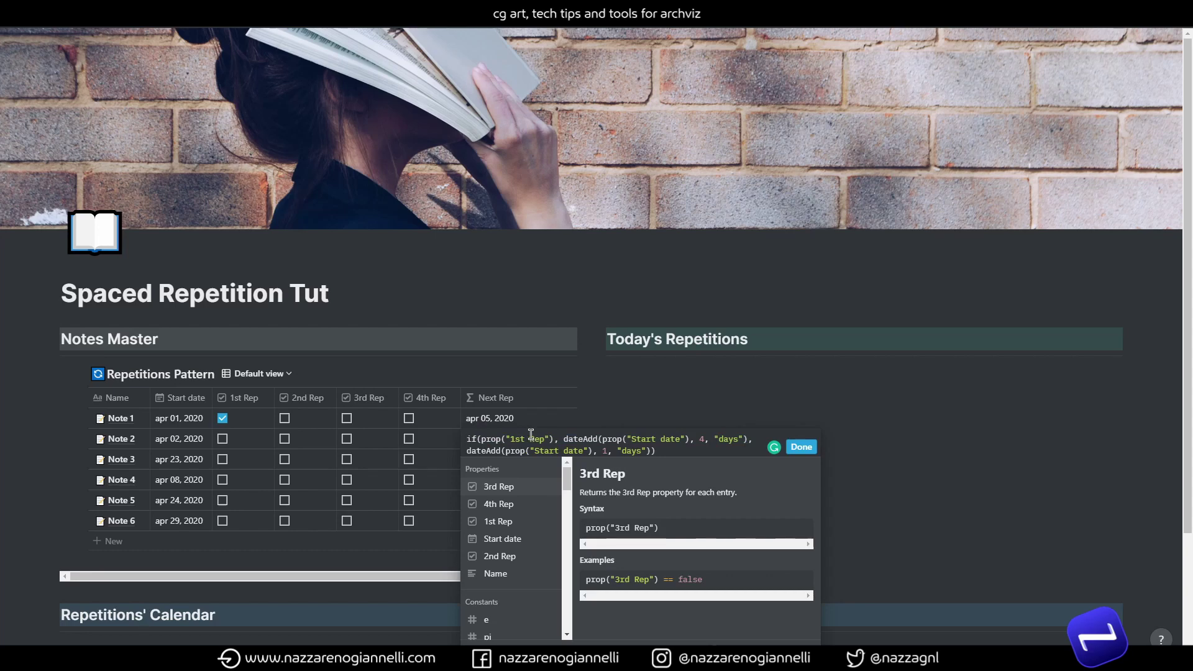
pyautogui.hotkey('ctrl', 'v')
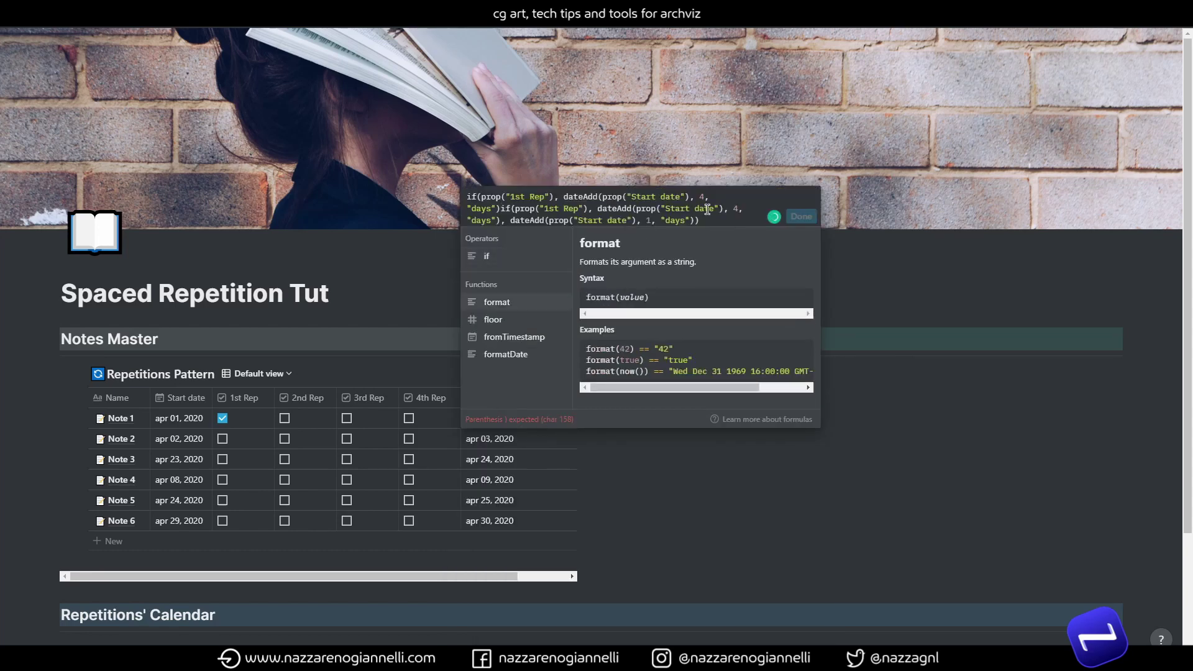
pyautogui.click(755, 197)
pyautogui.write(',')
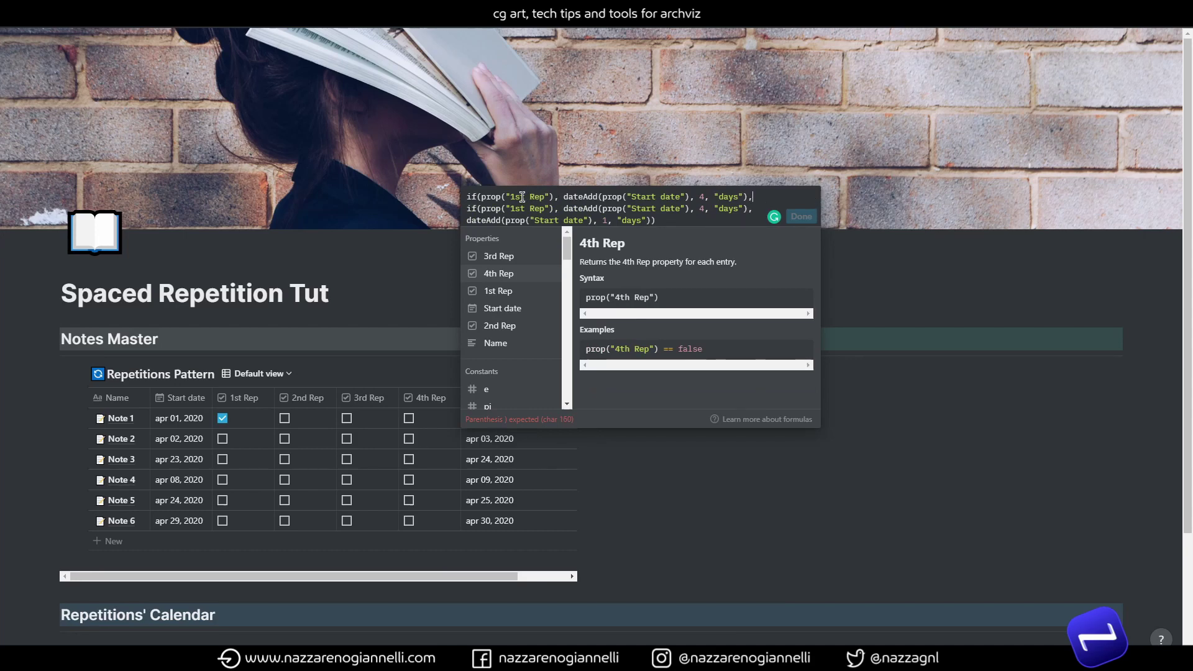
pyautogui.moveTo(527, 197); pyautogui.dragTo(511, 197)
pyautogui.write('2nd')
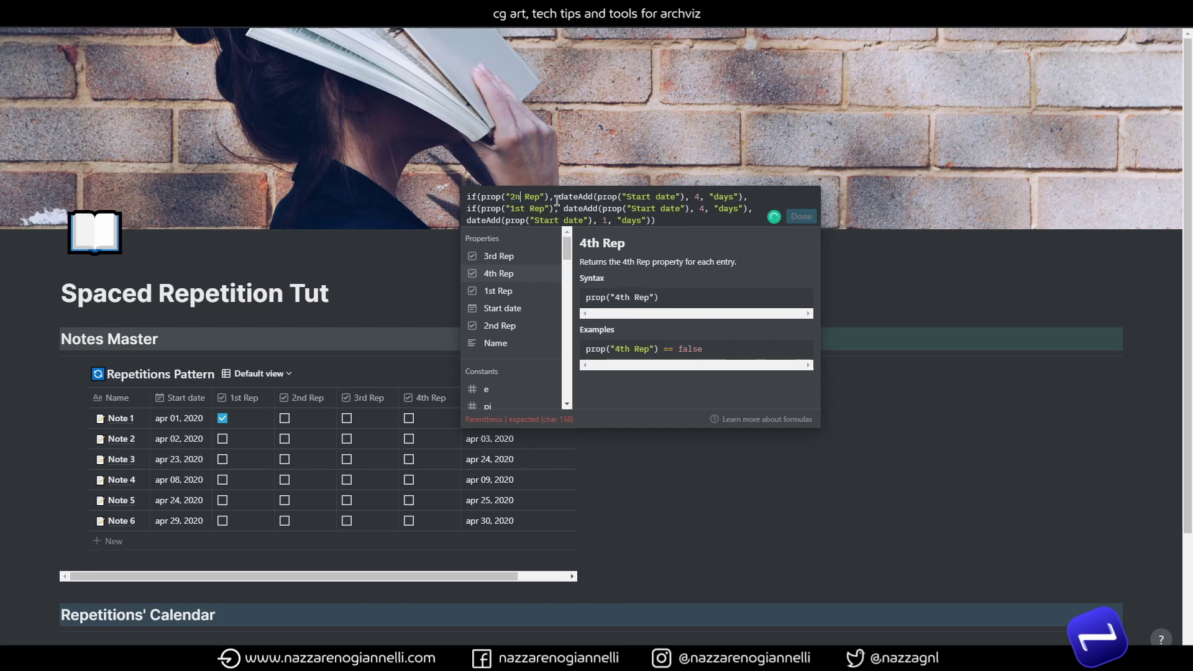
pyautogui.doubleClick(702, 197)
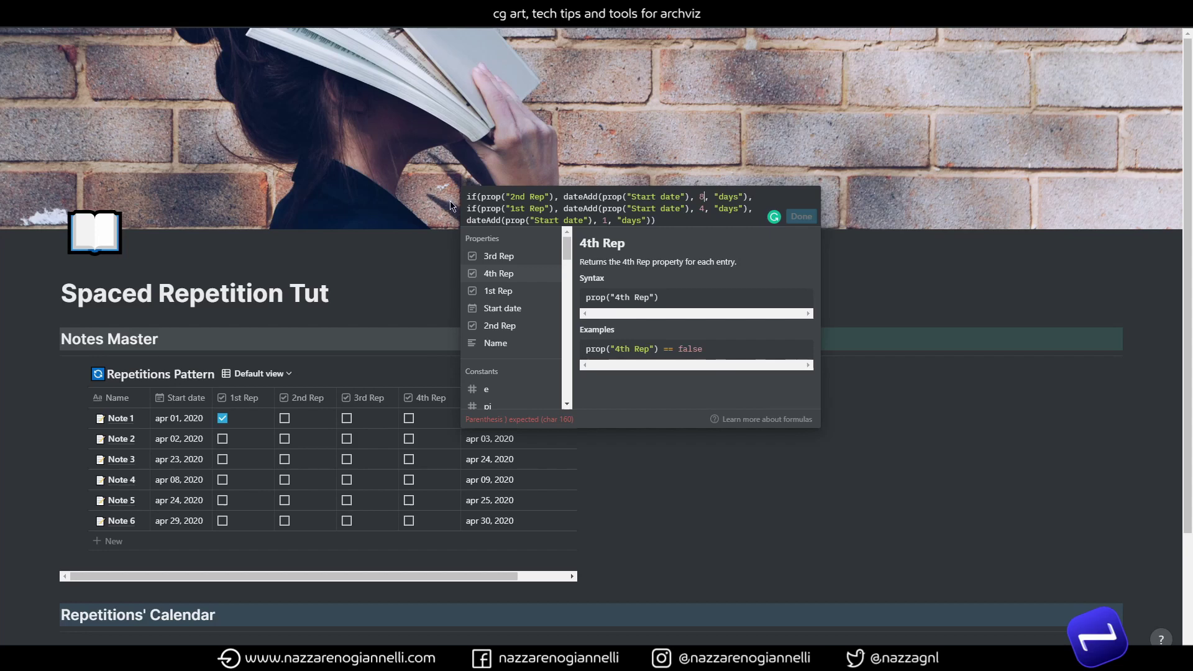
# Add a leading 3rd Rep clause with 16 days, close the parenthesis, and save the formula
pyautogui.click(467, 192)
pyautogui.hotkey('ctrl', 'v')
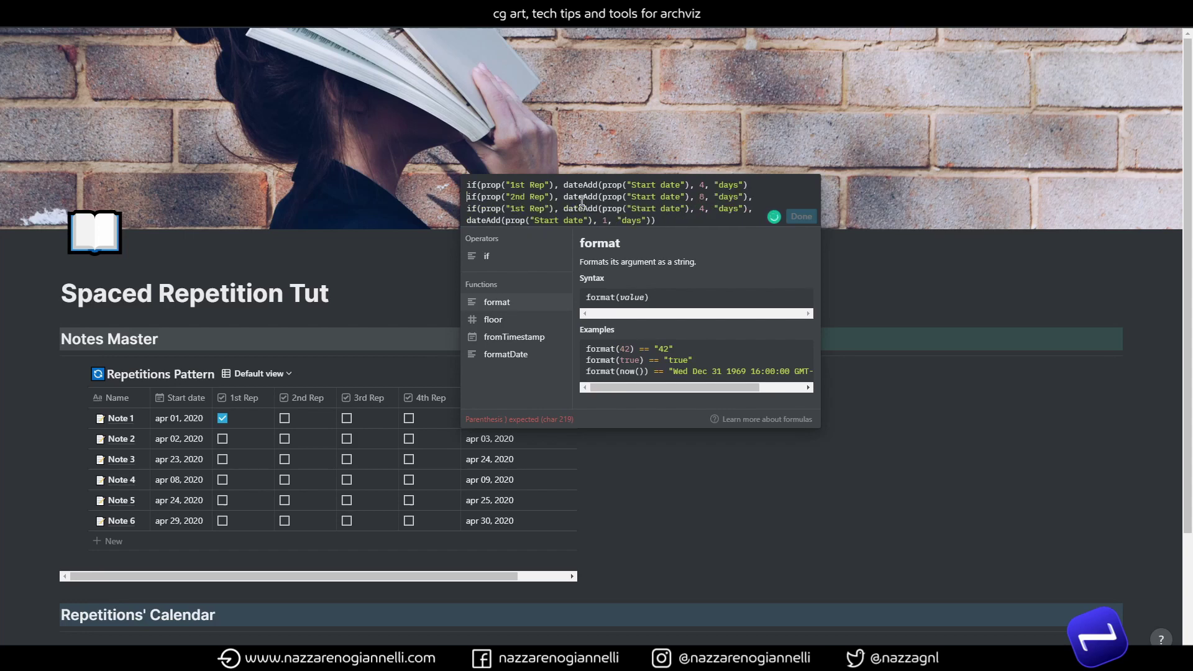
pyautogui.write(',')
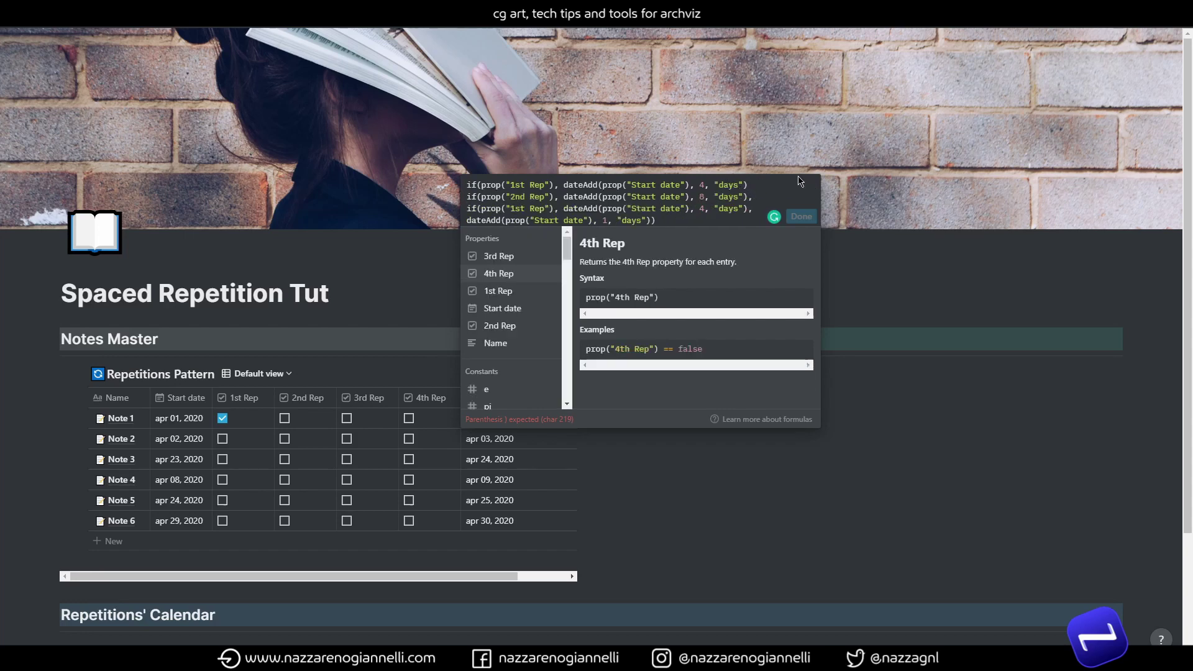
pyautogui.doubleClick(702, 185)
pyautogui.write('16')
pyautogui.doubleClick(518, 185)
pyautogui.write('3rd')
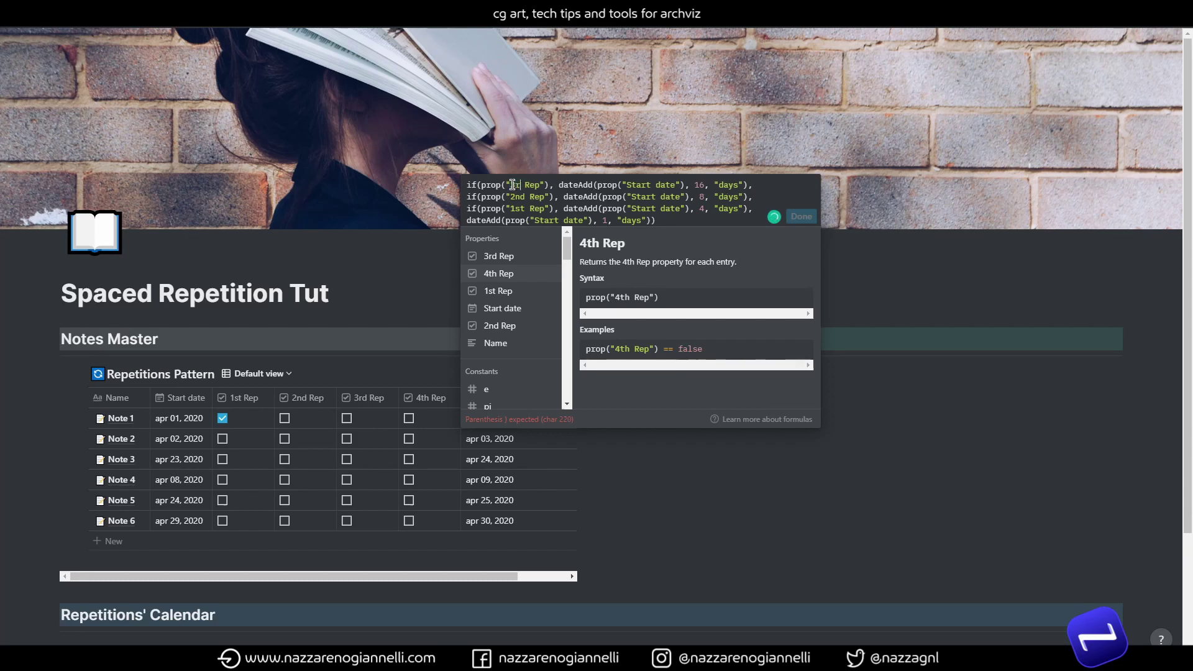
pyautogui.click(663, 217)
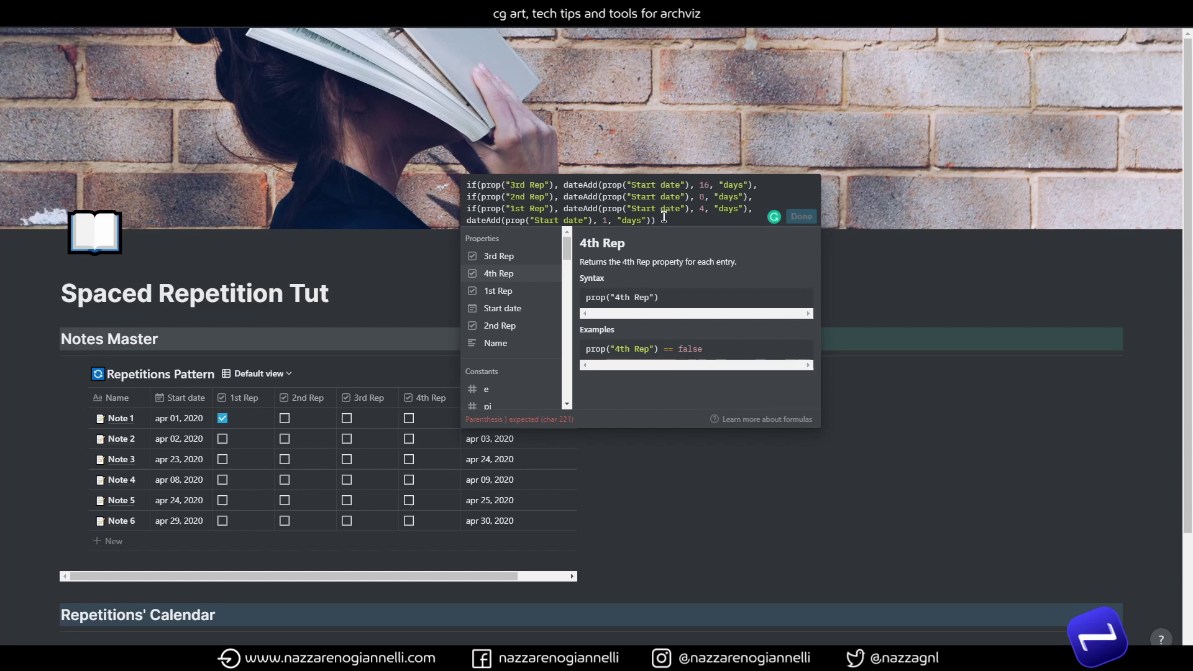
pyautogui.write(')')
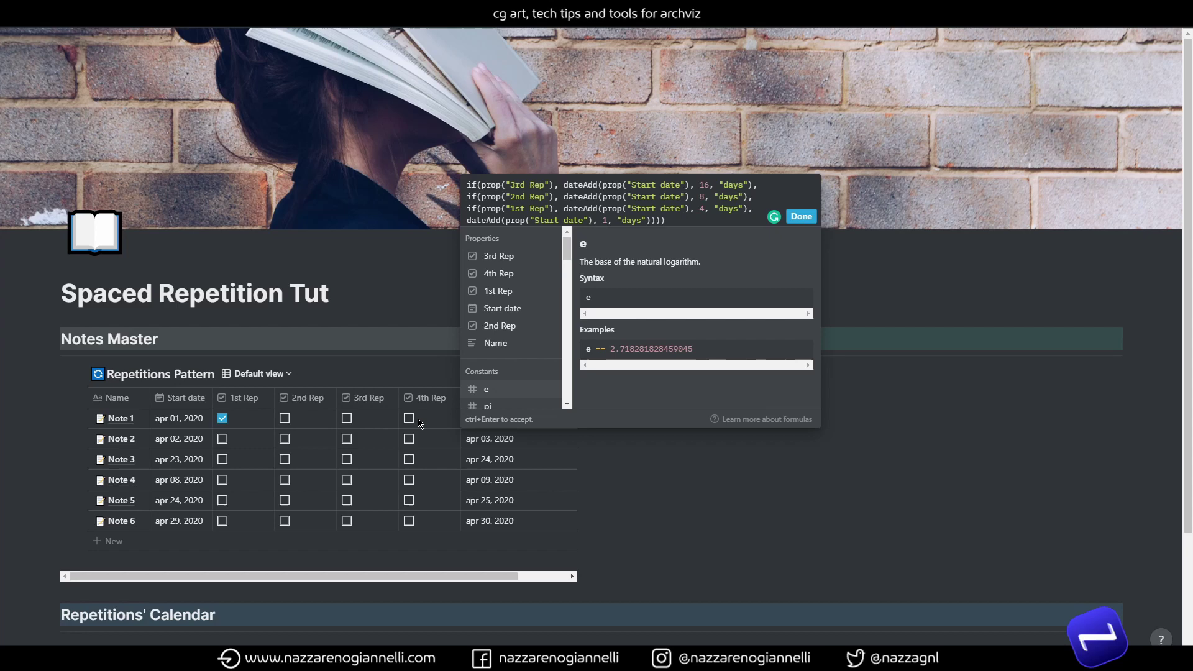
pyautogui.click(807, 219)
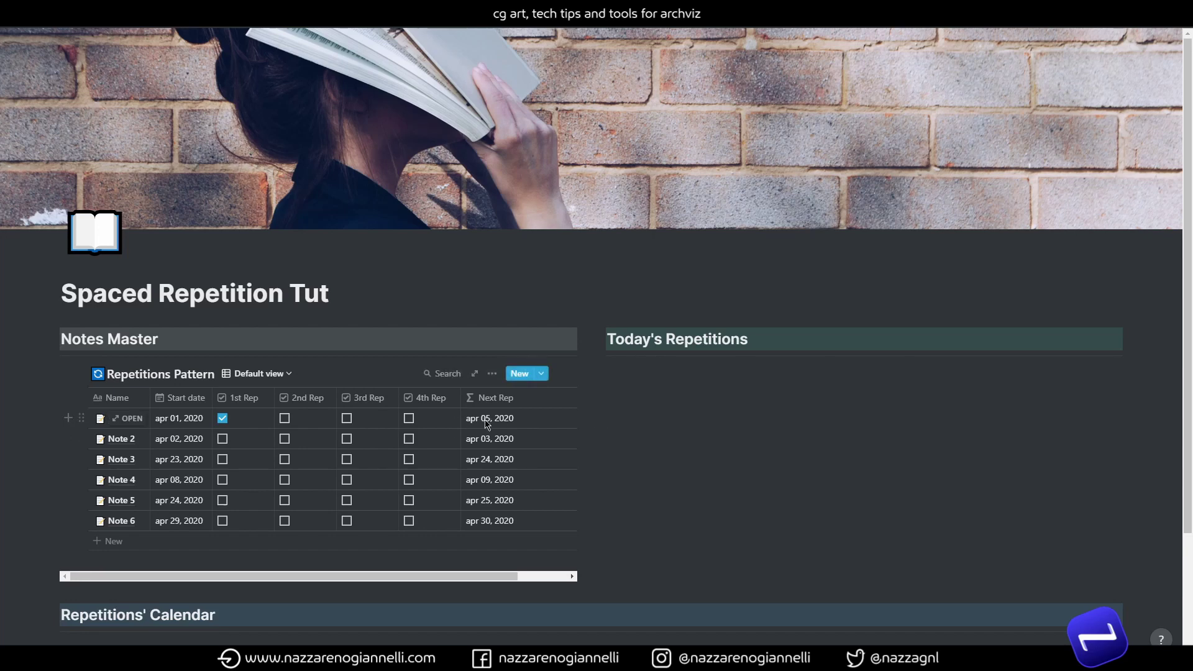
# Test Note 1's 2nd–4th Rep and Notes 2–5's Rep boxes, then clear those ticks
pyautogui.click(284, 417)
pyautogui.click(348, 421)
pyautogui.click(409, 422)
pyautogui.click(409, 419)
pyautogui.click(346, 420)
pyautogui.click(286, 420)
pyautogui.click(223, 419)
pyautogui.click(223, 440)
pyautogui.click(225, 460)
pyautogui.click(285, 460)
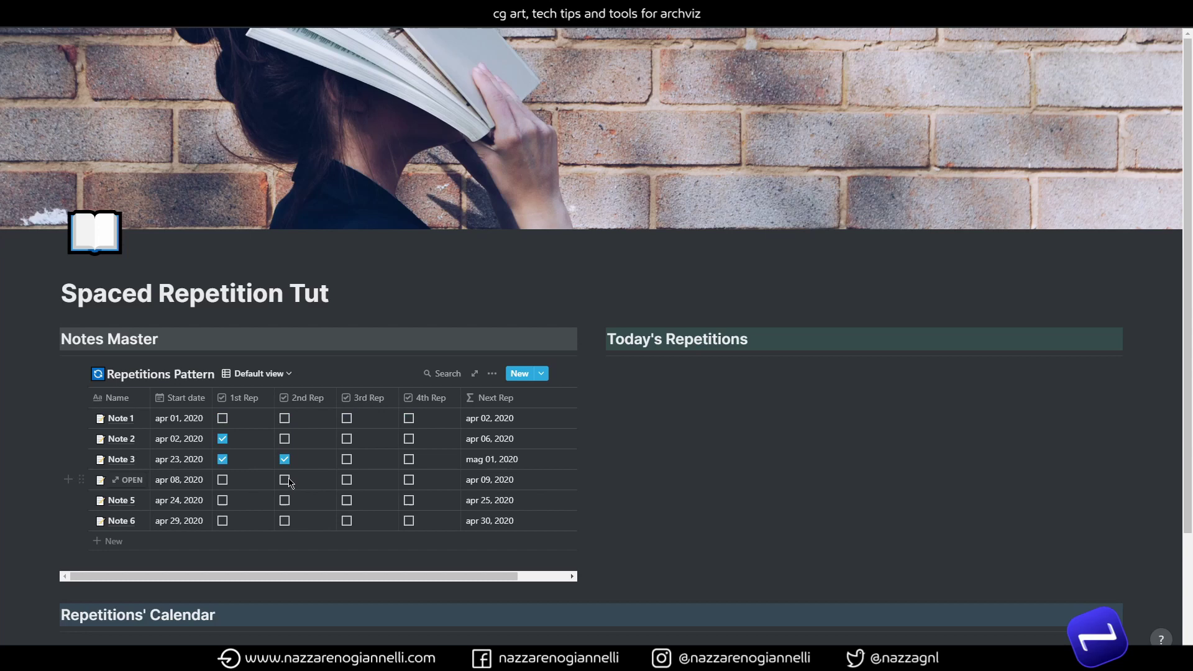
pyautogui.click(285, 480)
pyautogui.click(224, 501)
pyautogui.click(224, 501)
pyautogui.click(285, 480)
pyautogui.click(285, 460)
pyautogui.click(223, 460)
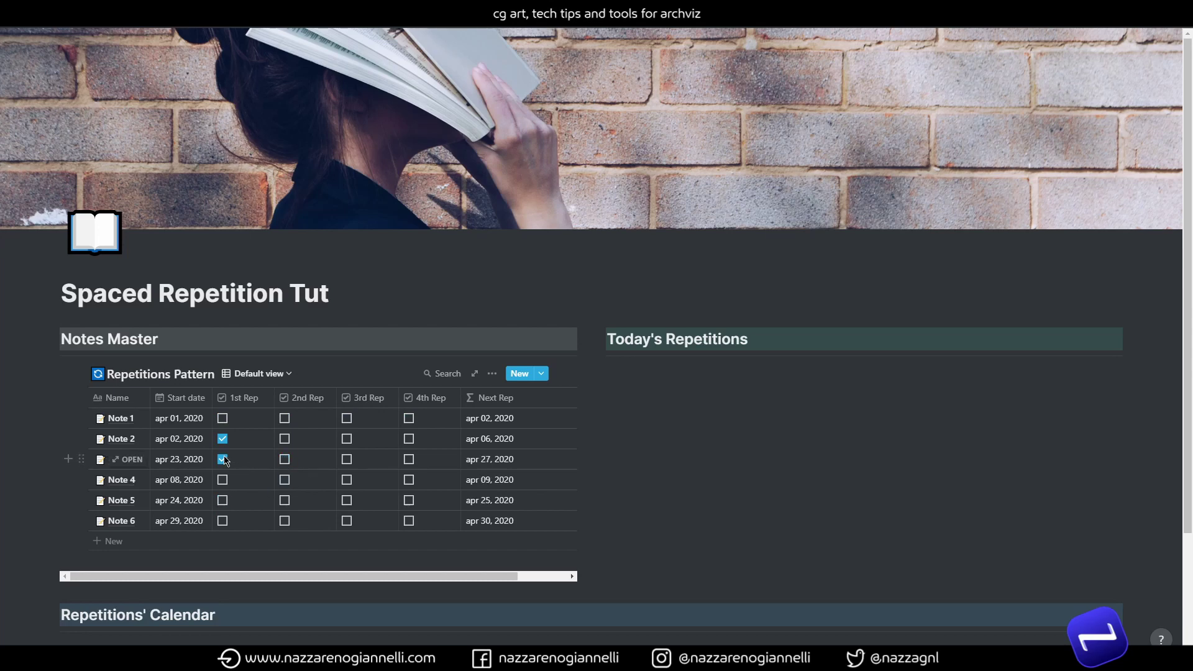
pyautogui.click(223, 439)
# Retest Note 1's 1st, 2nd and 3rd Rep combinations, leaving every box unticked
pyautogui.click(224, 420)
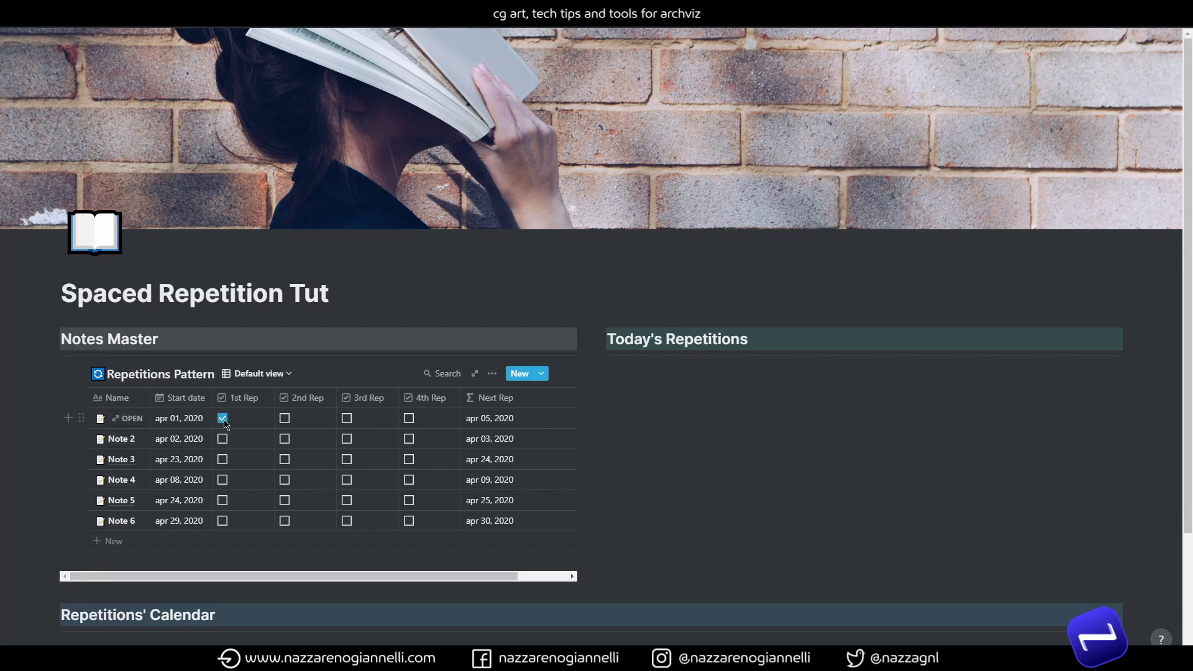
pyautogui.click(284, 421)
pyautogui.click(281, 420)
pyautogui.click(225, 419)
pyautogui.click(348, 420)
pyautogui.click(347, 420)
pyautogui.click(348, 420)
pyautogui.click(348, 420)
pyautogui.click(223, 419)
pyautogui.click(285, 419)
pyautogui.click(346, 419)
pyautogui.click(347, 419)
pyautogui.click(284, 419)
pyautogui.click(222, 419)
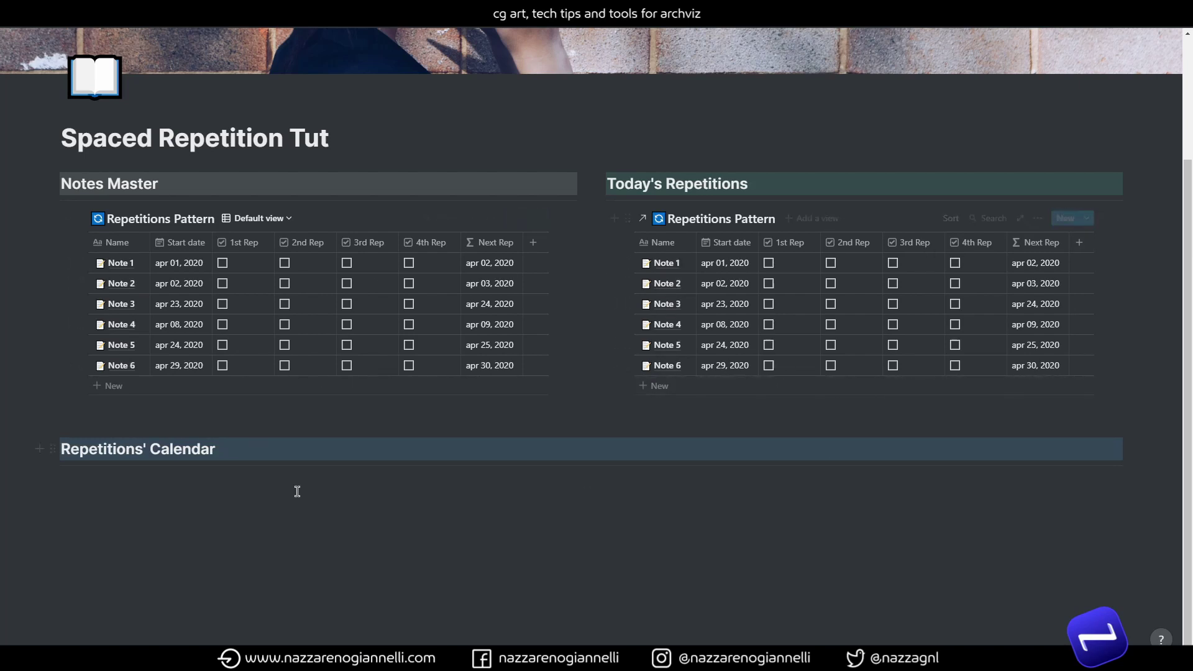
# Insert a linked view of the Repetitions Pattern database under Repetitions' Calendar using /linked
pyautogui.click(271, 494)
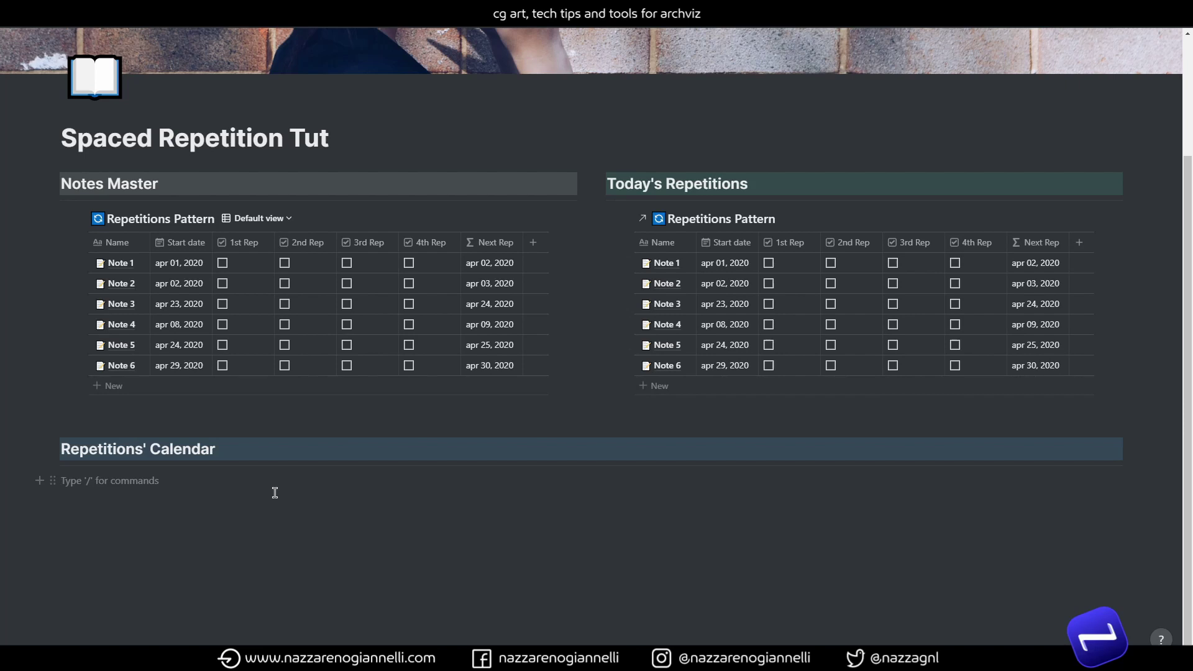
pyautogui.write('/linke')
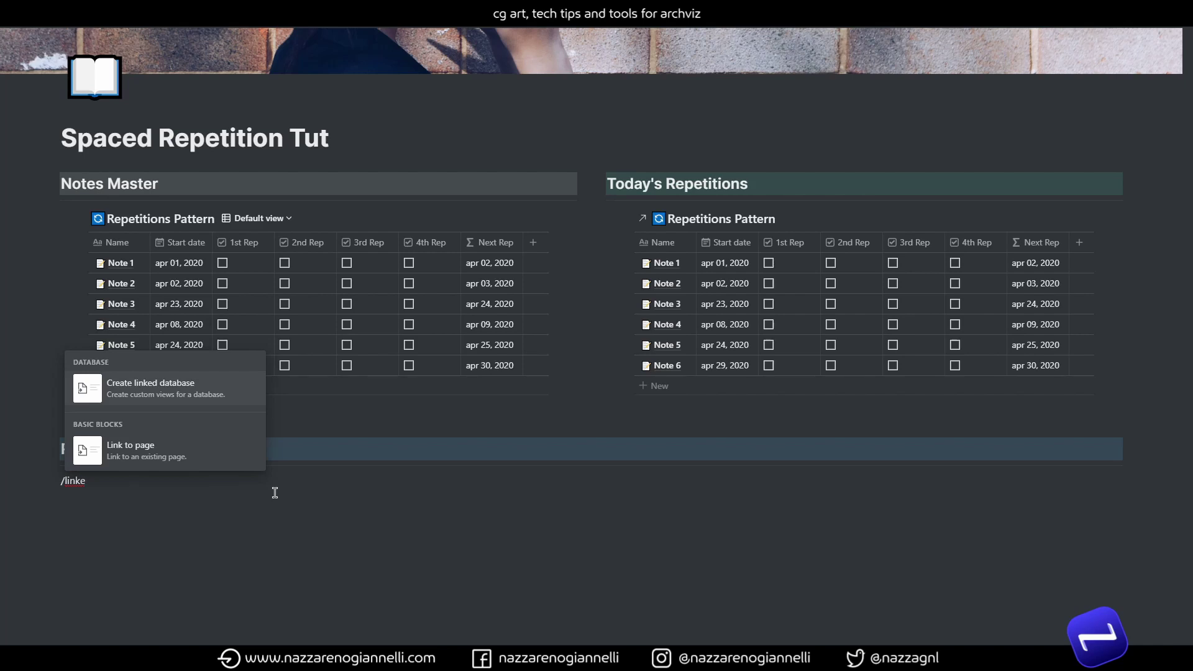
pyautogui.click(214, 393)
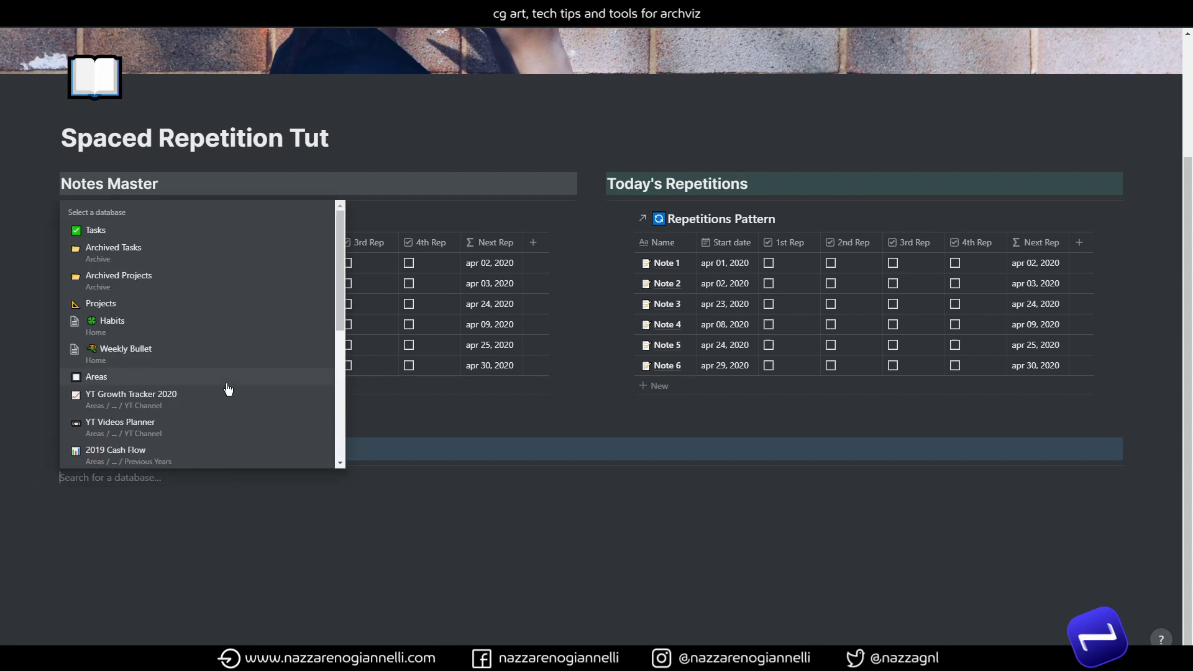
pyautogui.write('repetiti')
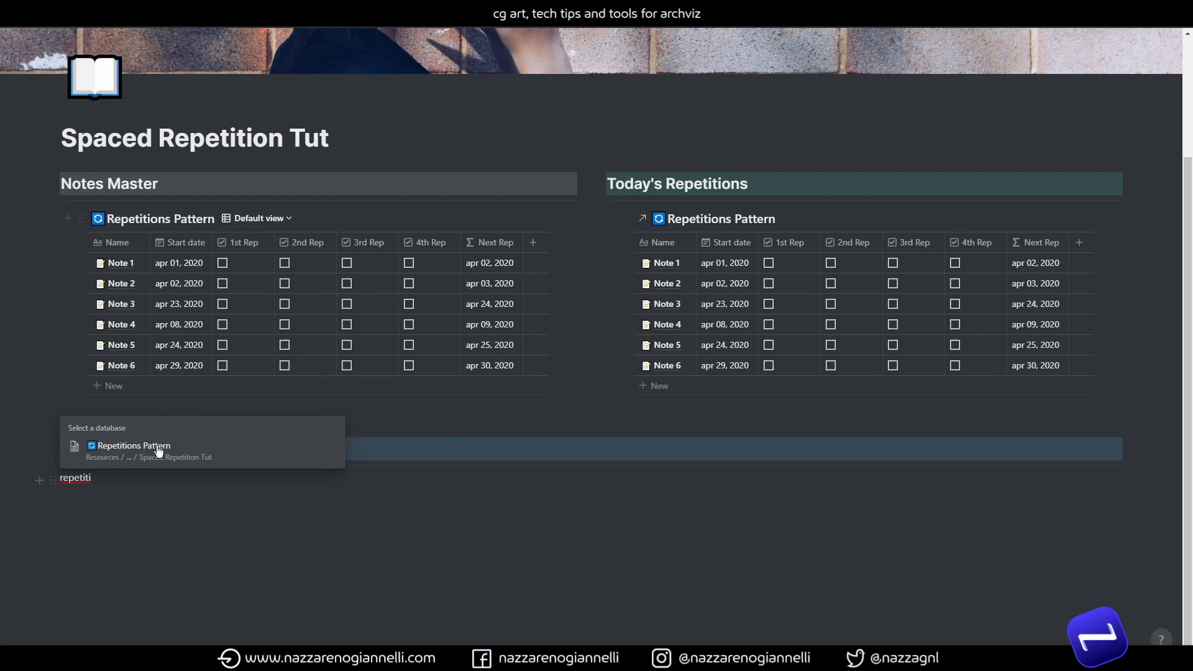
pyautogui.click(156, 449)
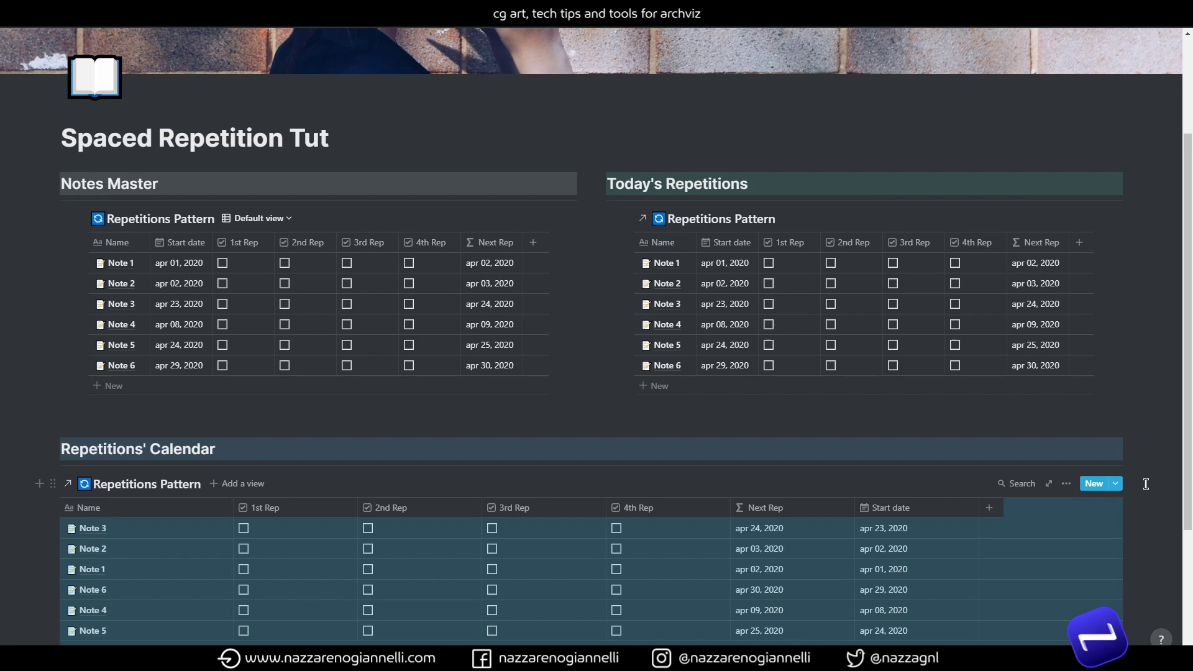
# Add a Calendar view to the linked Repetitions Pattern table
pyautogui.click(1146, 484)
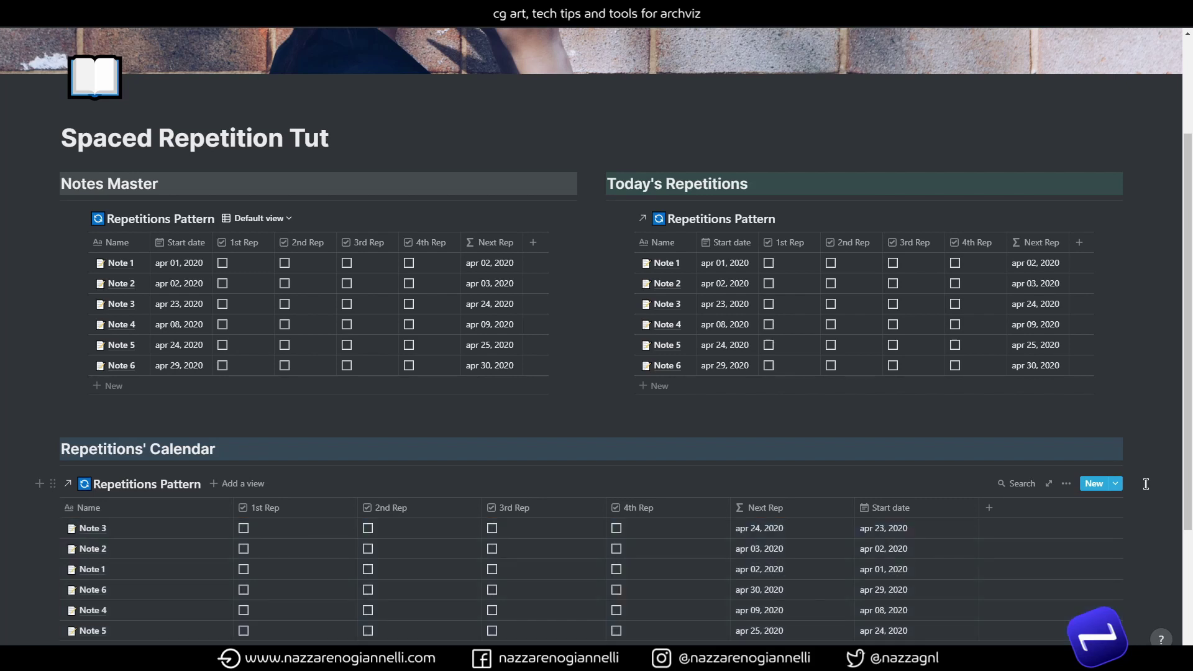
pyautogui.click(238, 483)
pyautogui.click(189, 336)
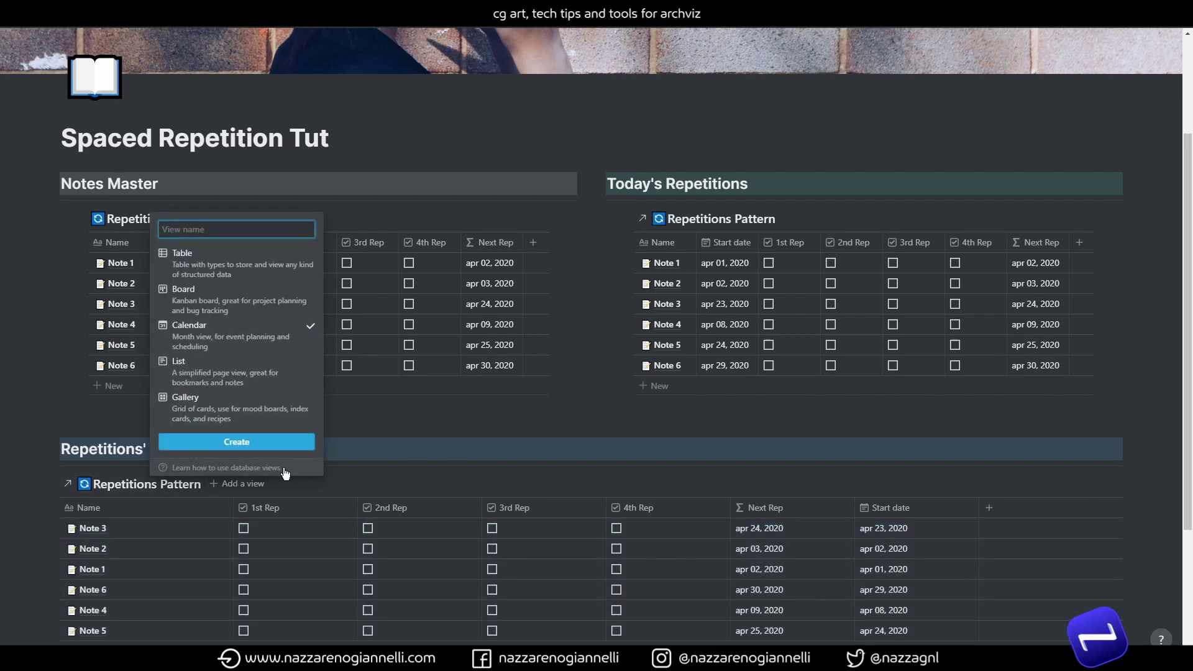
pyautogui.click(249, 447)
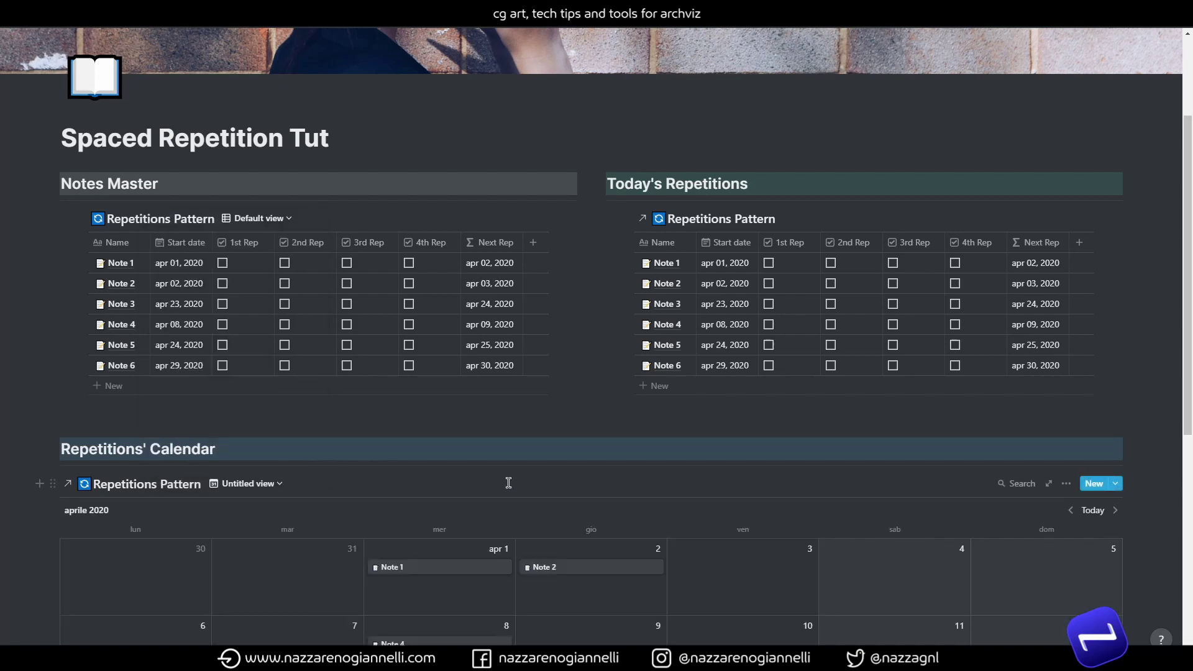
# Set the calendar to place notes by their Next Rep dates
pyautogui.scroll(-3, 508, 482)
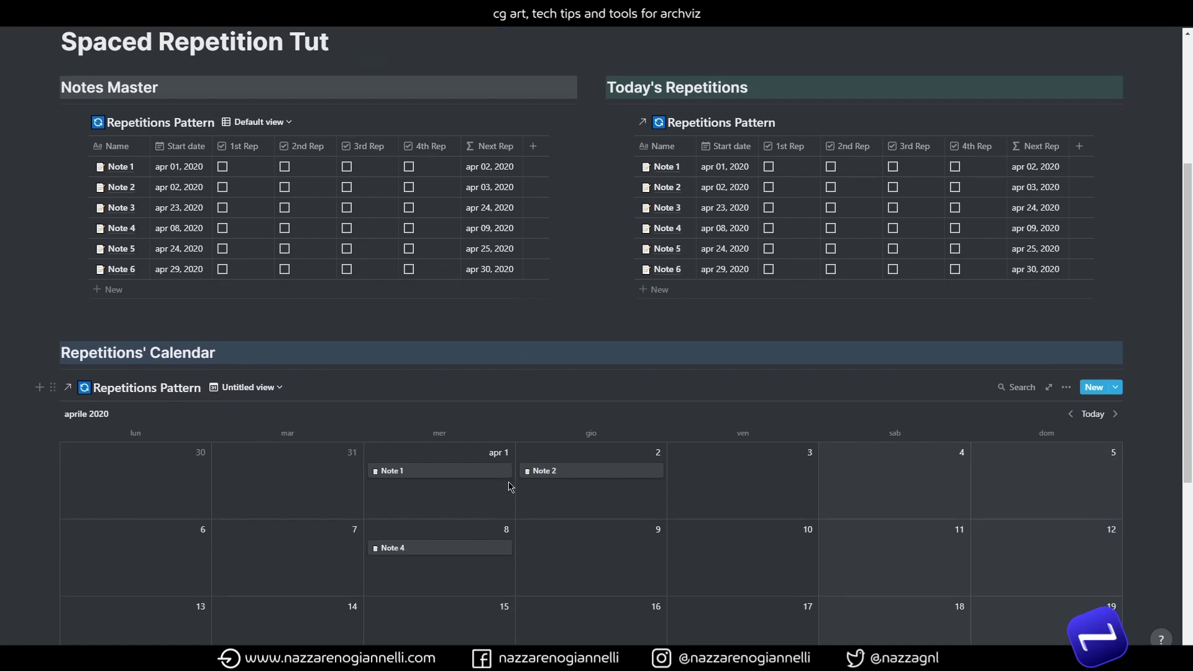
pyautogui.click(1067, 388)
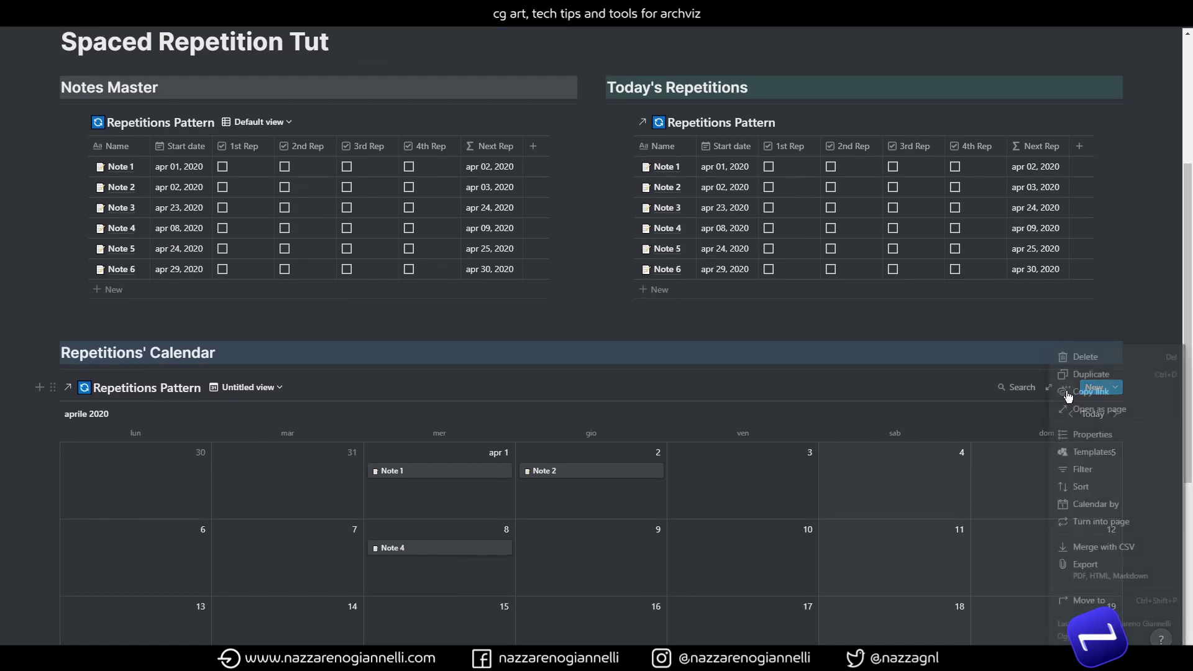
pyautogui.click(1104, 507)
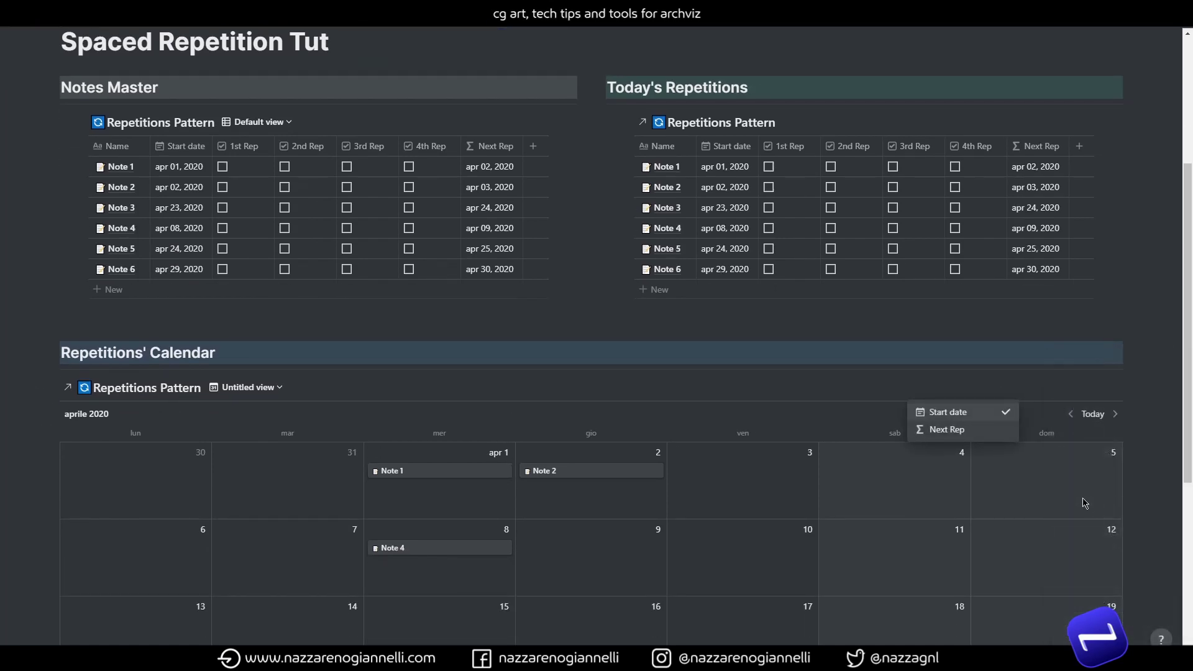
pyautogui.click(942, 432)
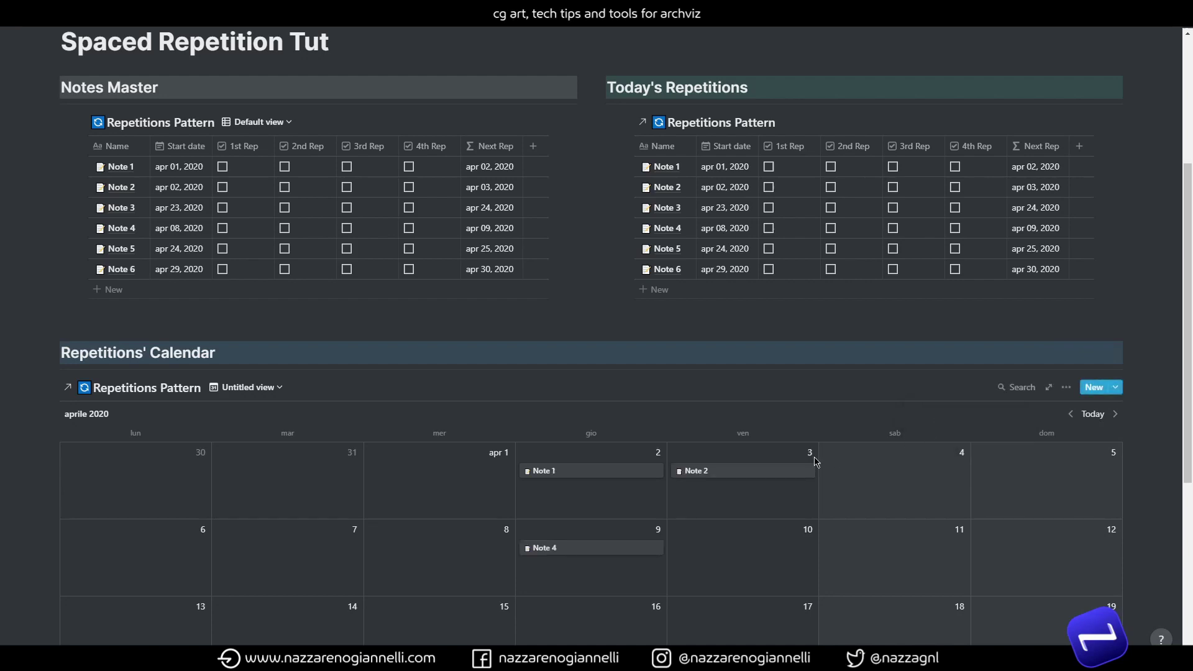
# Scroll back to the top and open the Today's Repetitions table's options menu
pyautogui.scroll(-3, 615, 427)
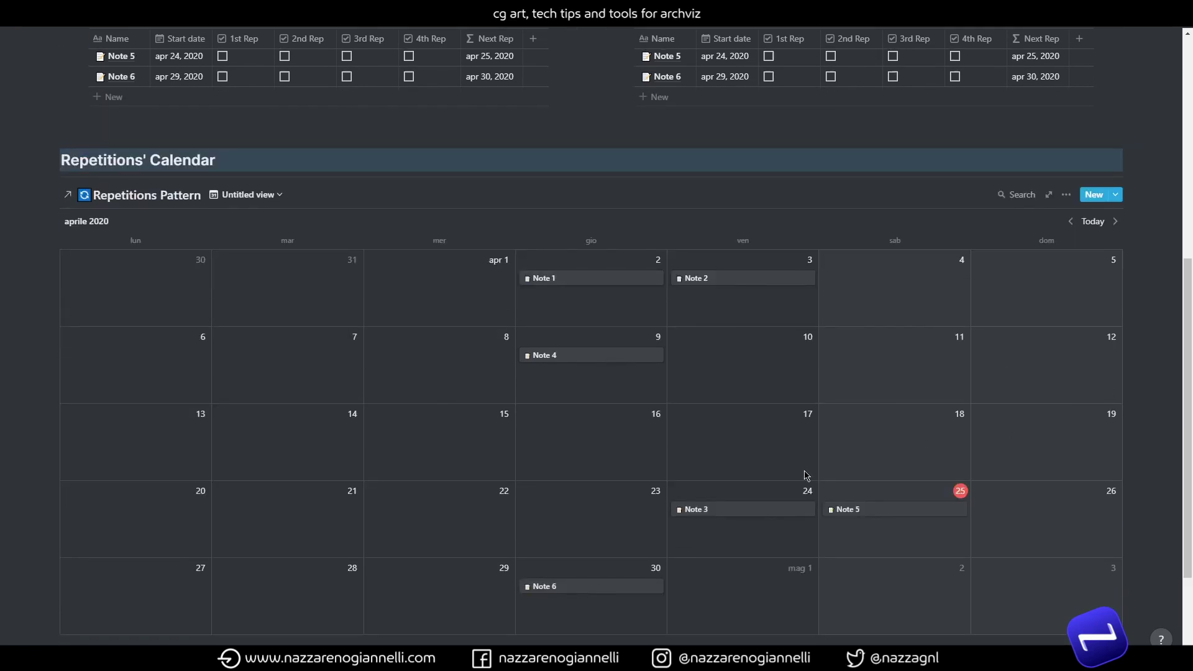
pyautogui.scroll(2, 806, 476)
pyautogui.scroll(-2, 806, 476)
pyautogui.scroll(6, 790, 573)
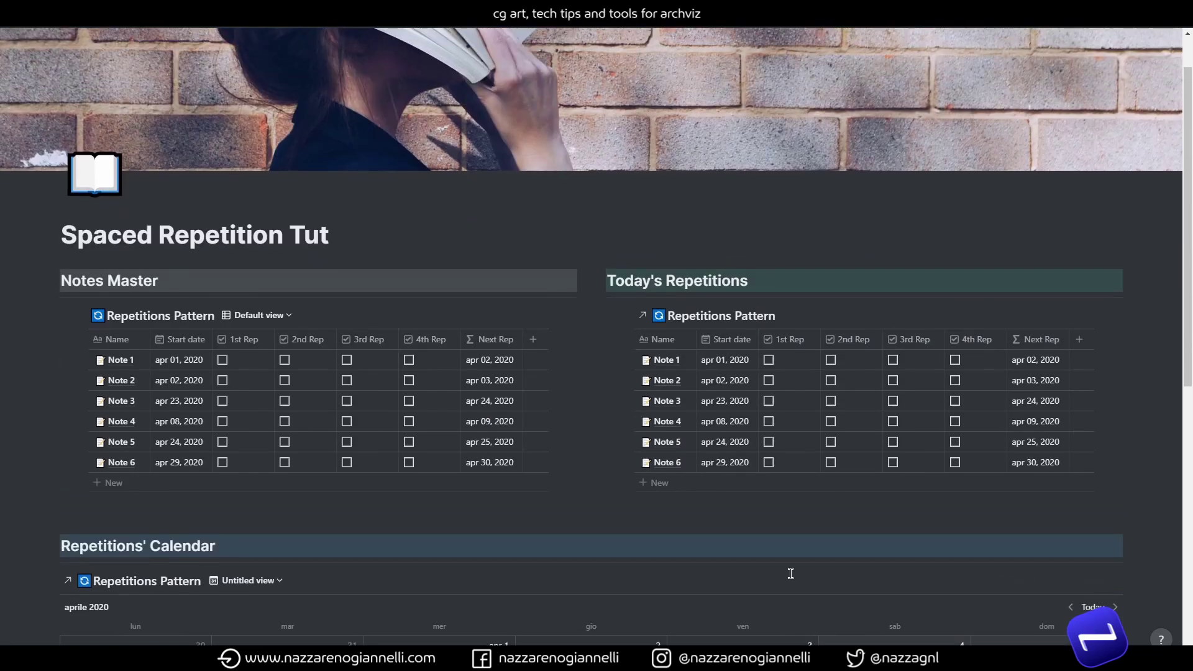
pyautogui.scroll(-1, 790, 573)
pyautogui.scroll(-5, 790, 573)
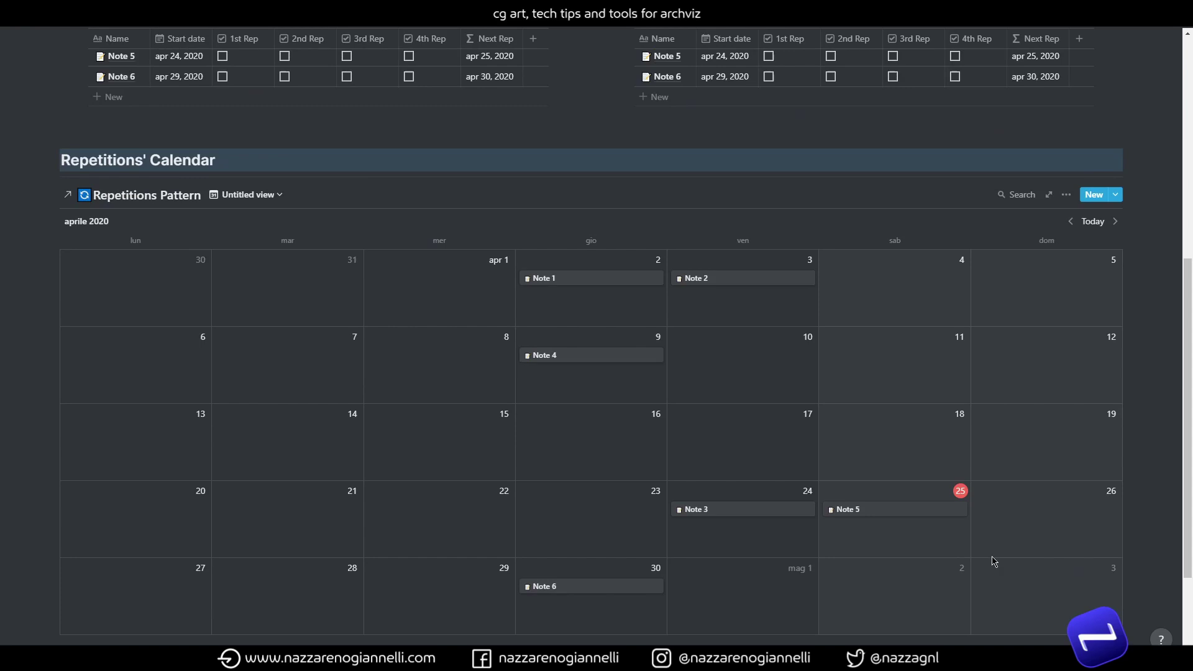
pyautogui.scroll(6, 994, 561)
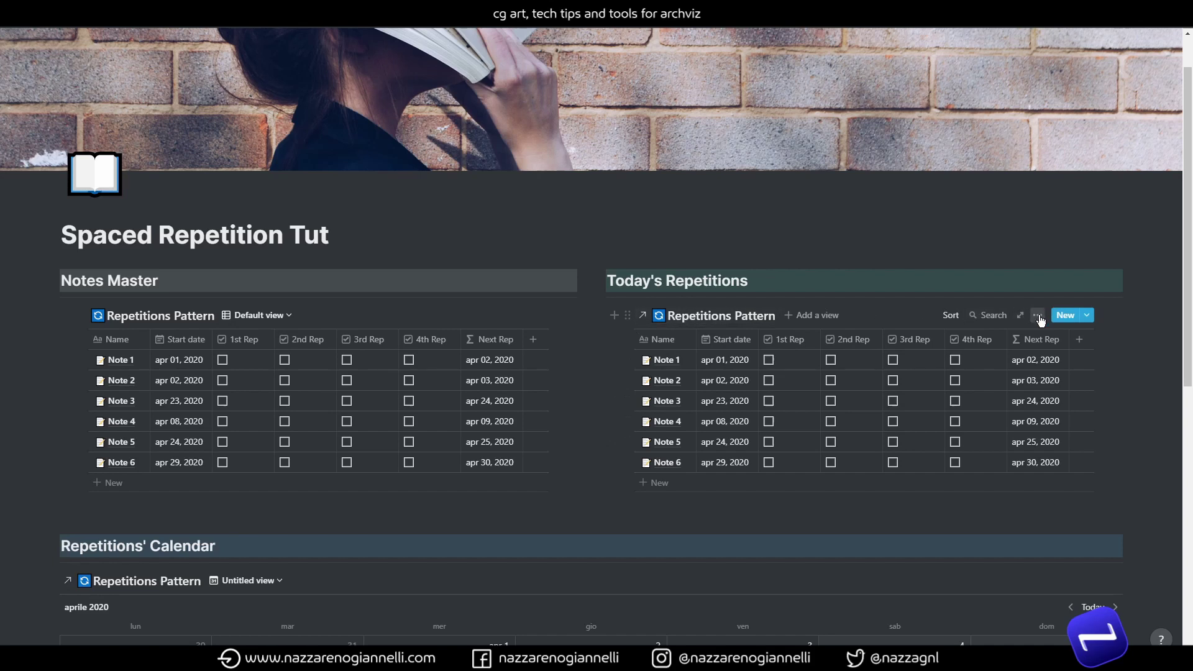
pyautogui.click(1038, 315)
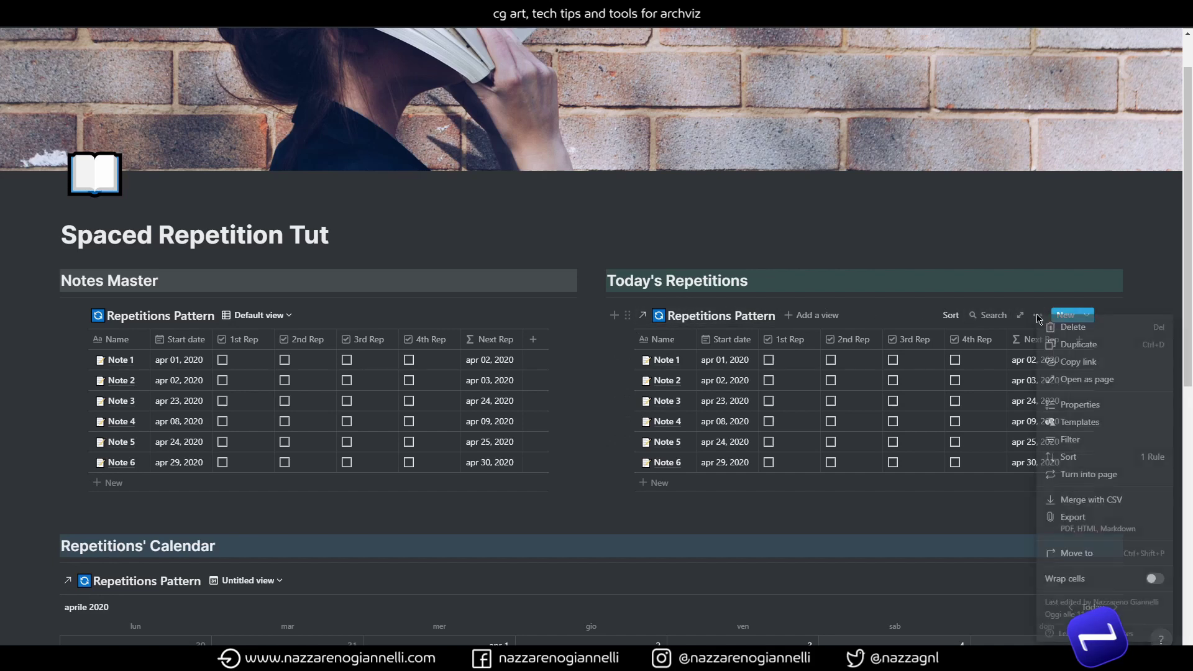
# Add a Today's Repetitions filter 'Next Rep is Today', leaving only Note 5
pyautogui.click(1075, 441)
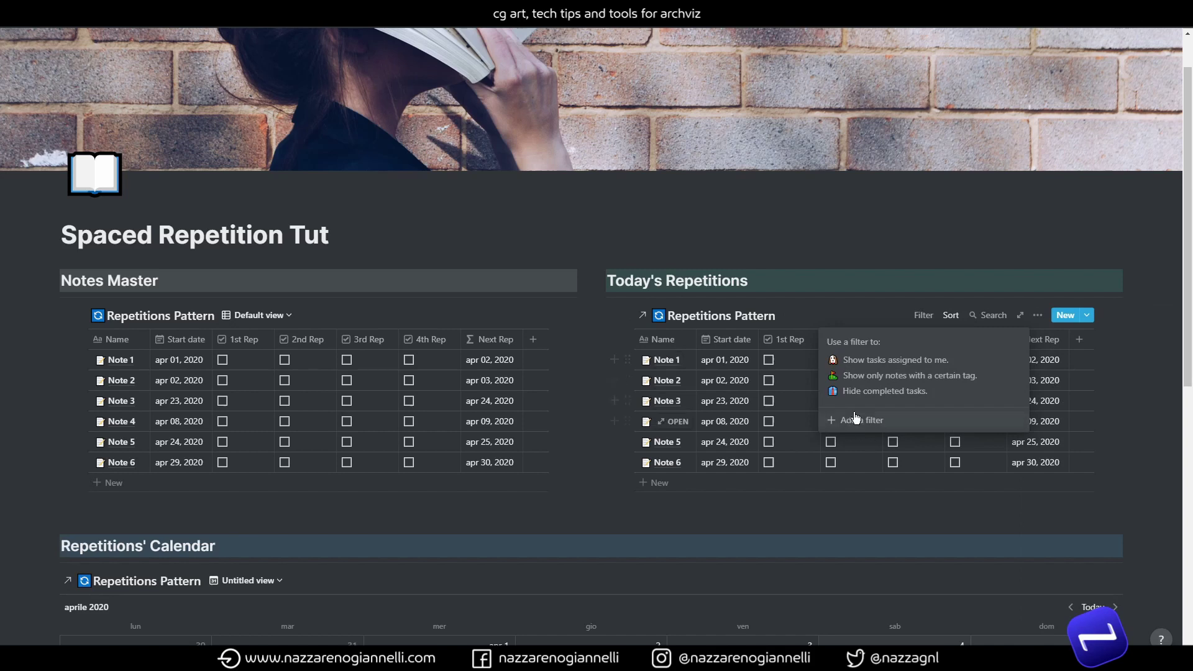
pyautogui.click(831, 411)
pyautogui.click(858, 343)
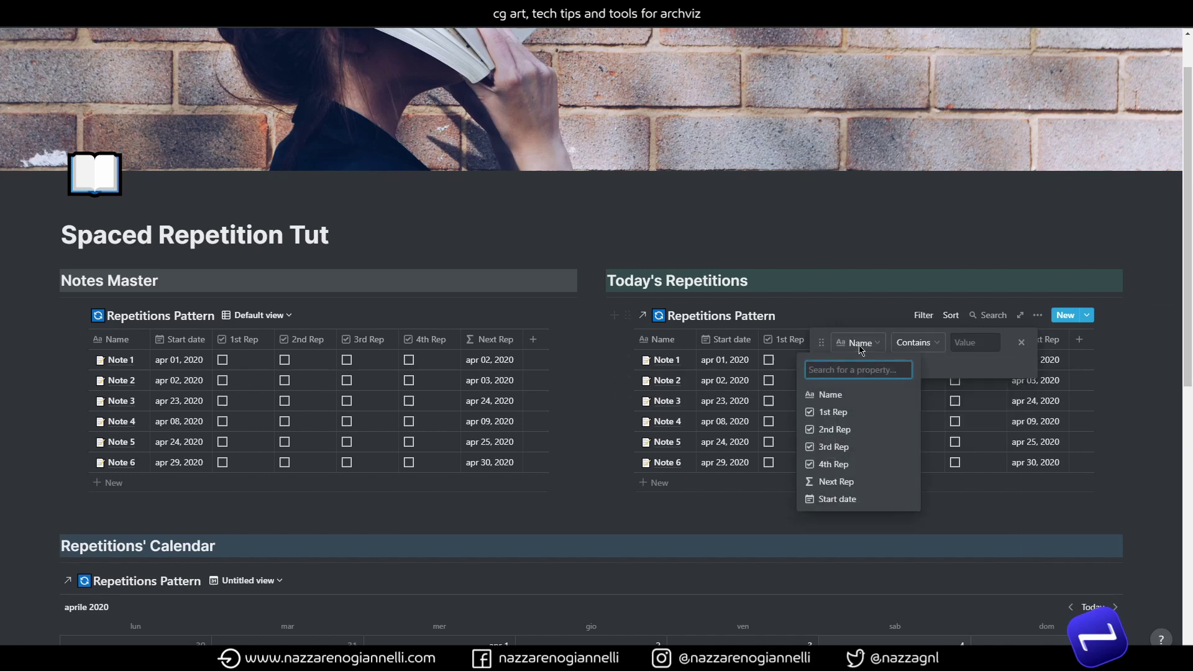
pyautogui.click(836, 482)
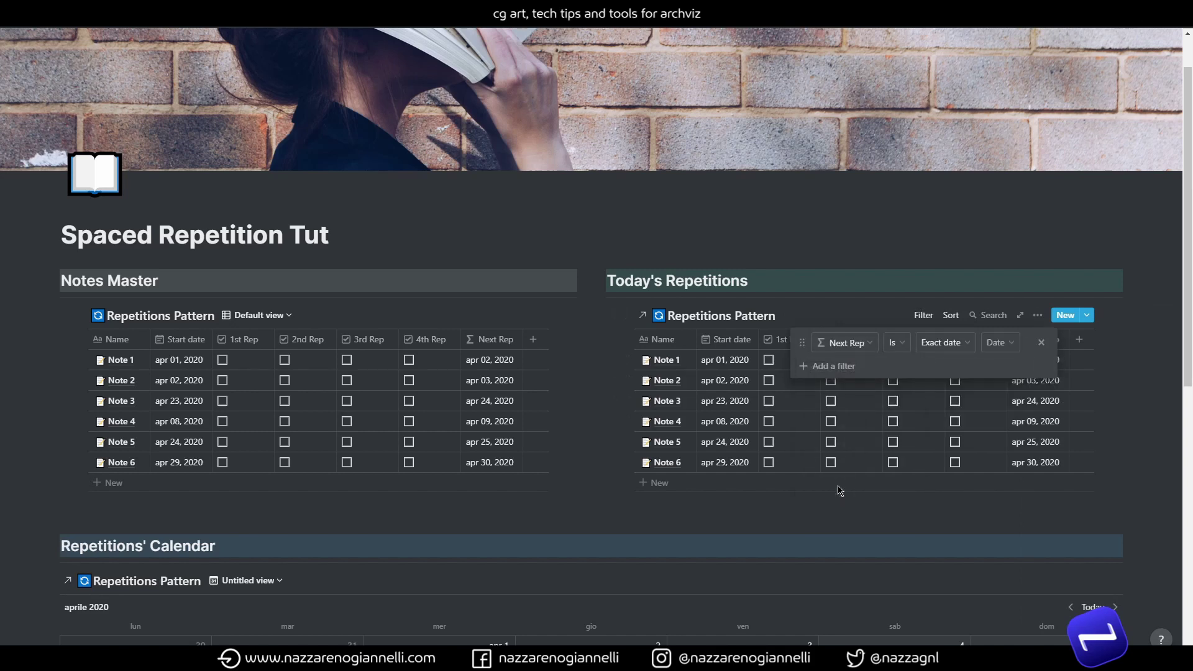
pyautogui.click(950, 343)
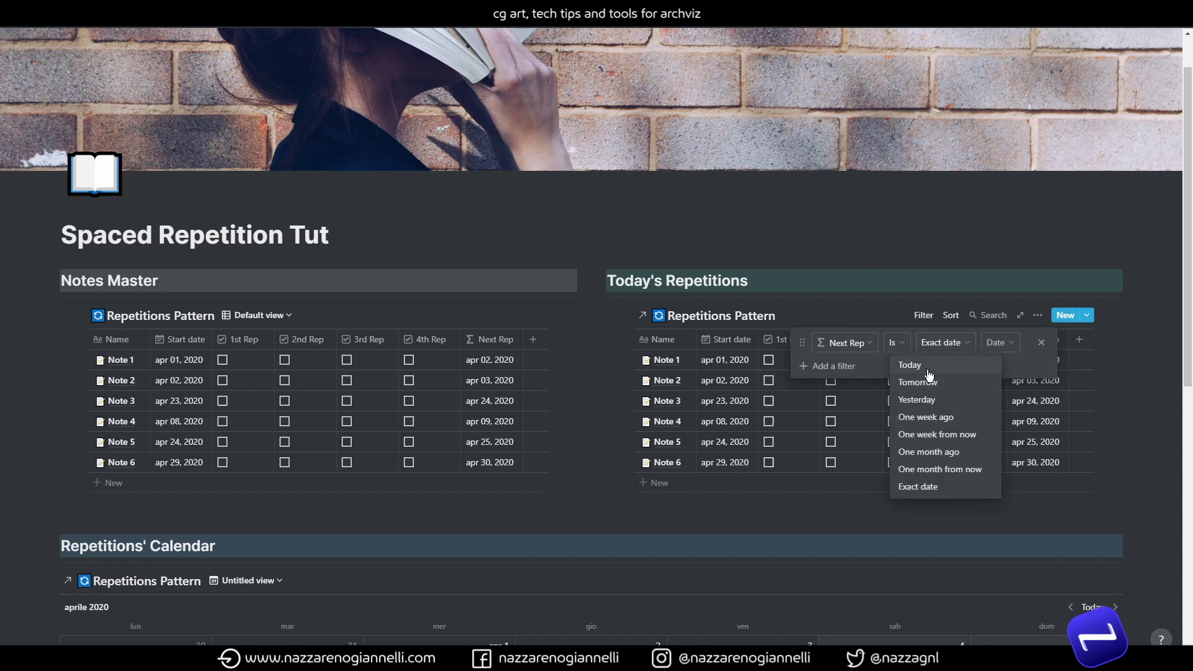
pyautogui.click(925, 369)
pyautogui.click(676, 439)
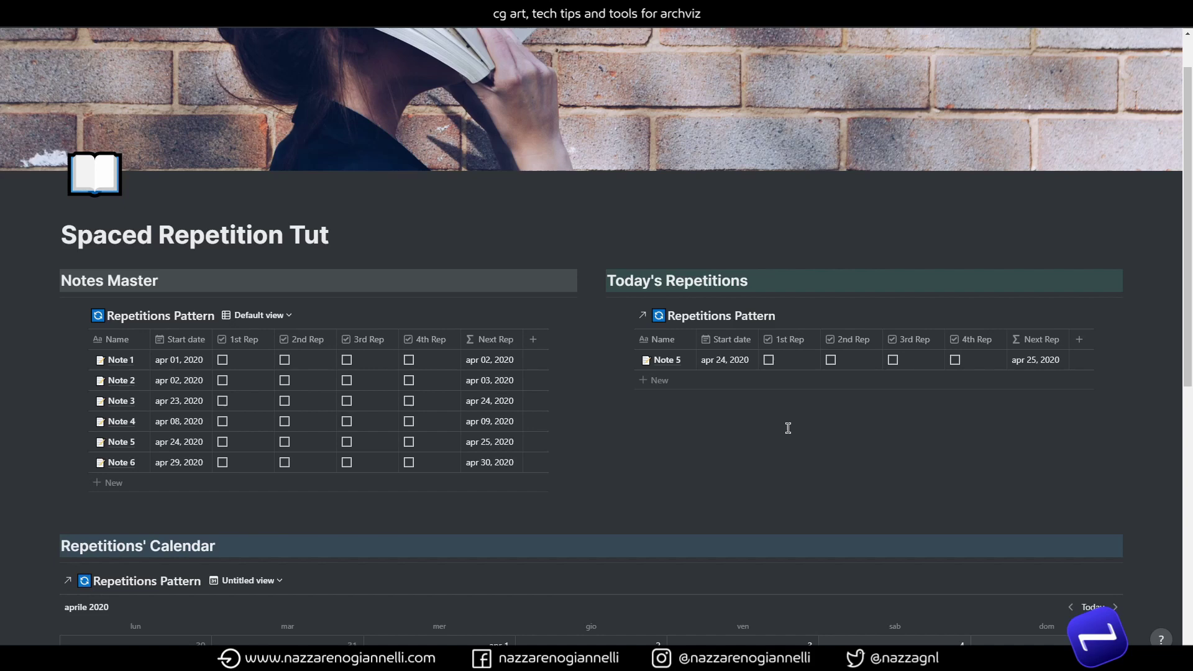
# Tick Note 5's 1st Rep so its Next Rep moves to apr 28, 2020
pyautogui.scroll(-2, 707, 431)
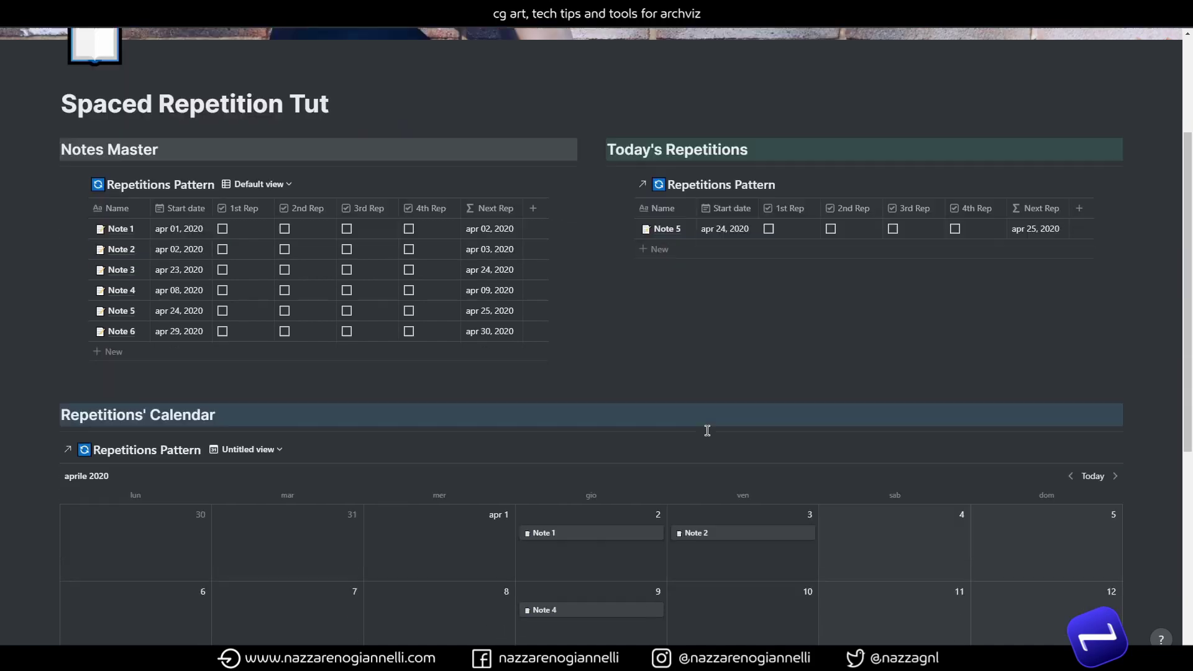
pyautogui.scroll(2, 707, 431)
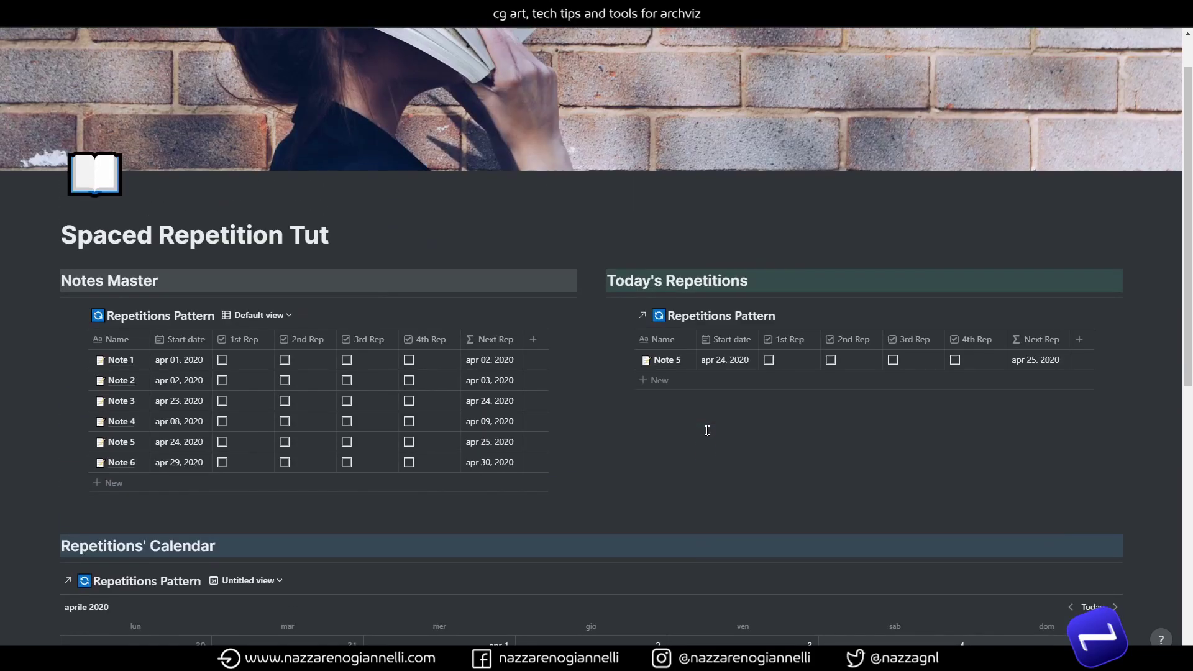
pyautogui.click(769, 361)
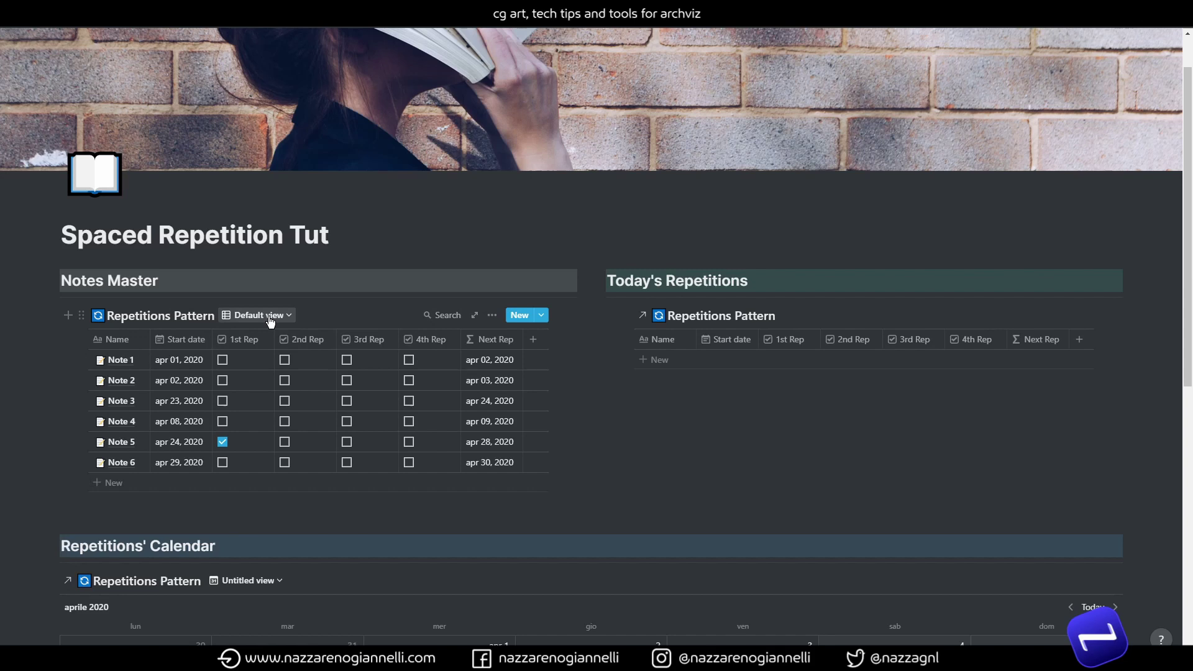
# Add a Notes Master filter showing only notes whose 4th Rep is unchecked
pyautogui.click(495, 316)
pyautogui.click(535, 446)
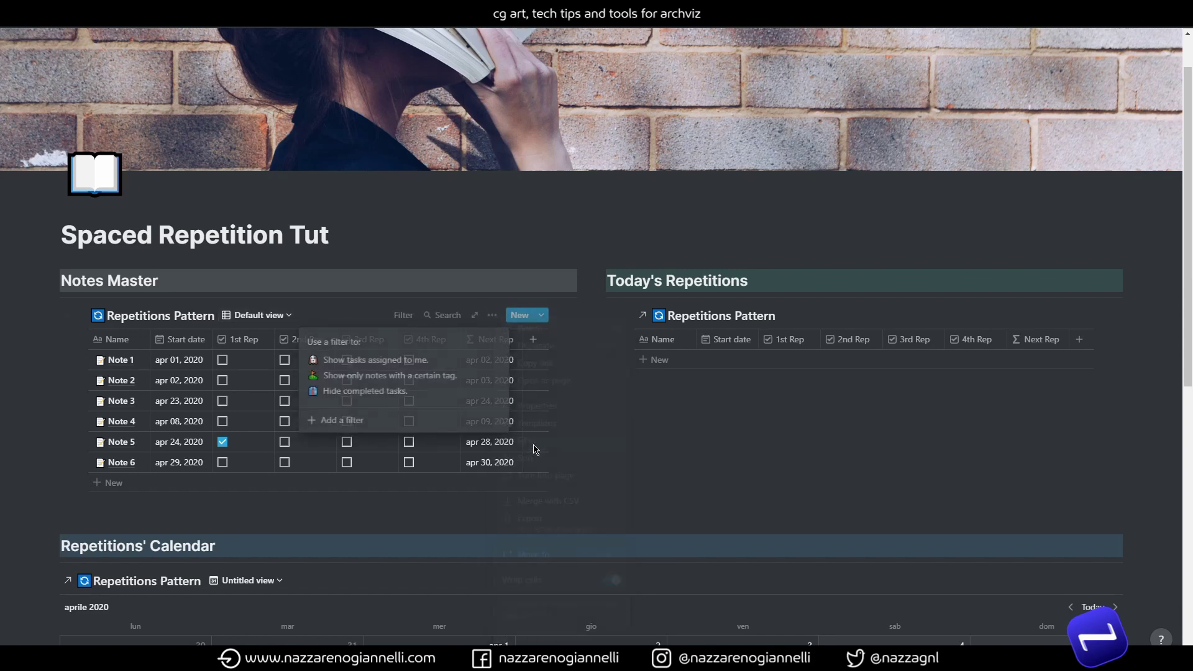
pyautogui.click(404, 421)
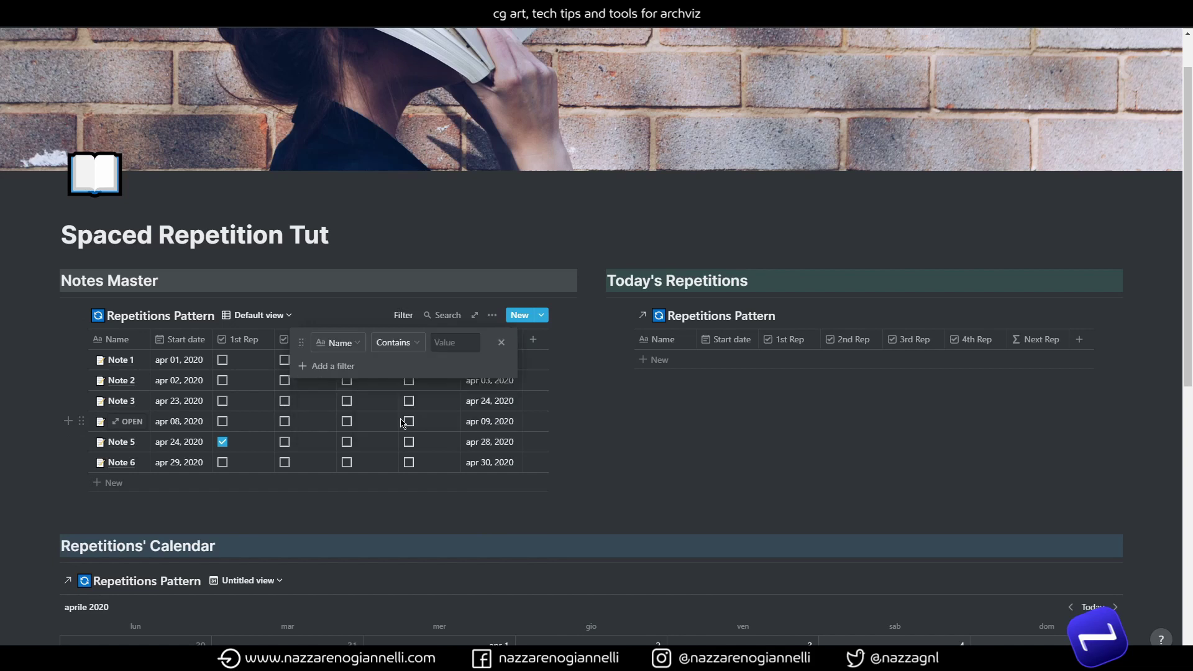
pyautogui.click(341, 343)
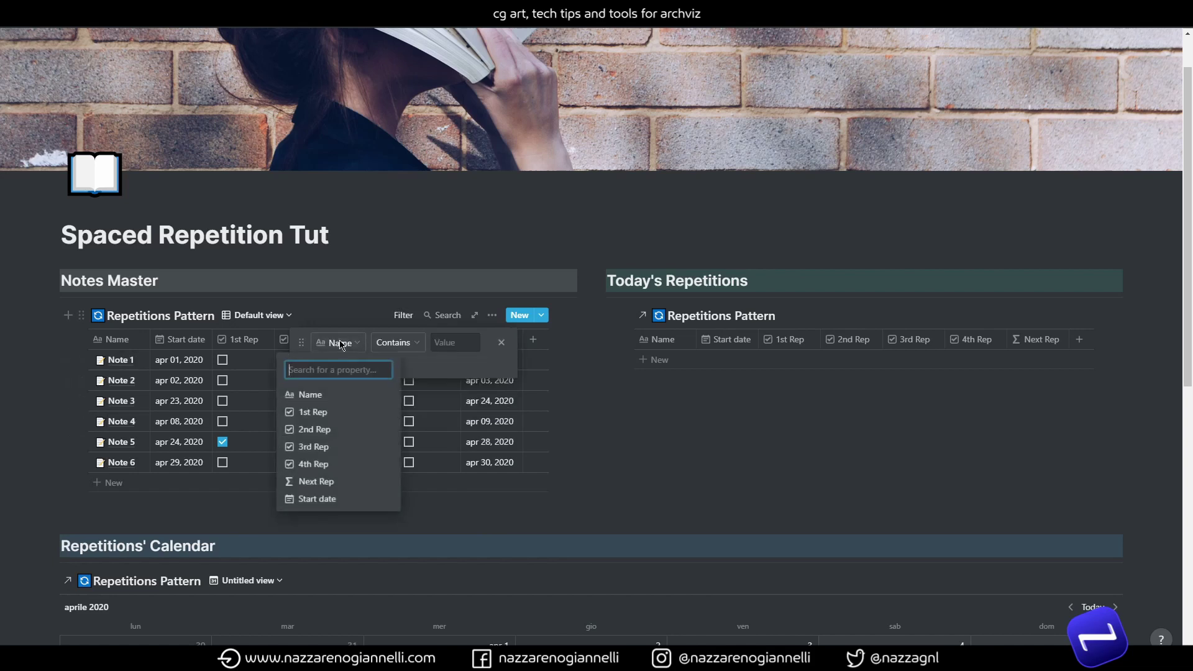
pyautogui.click(320, 467)
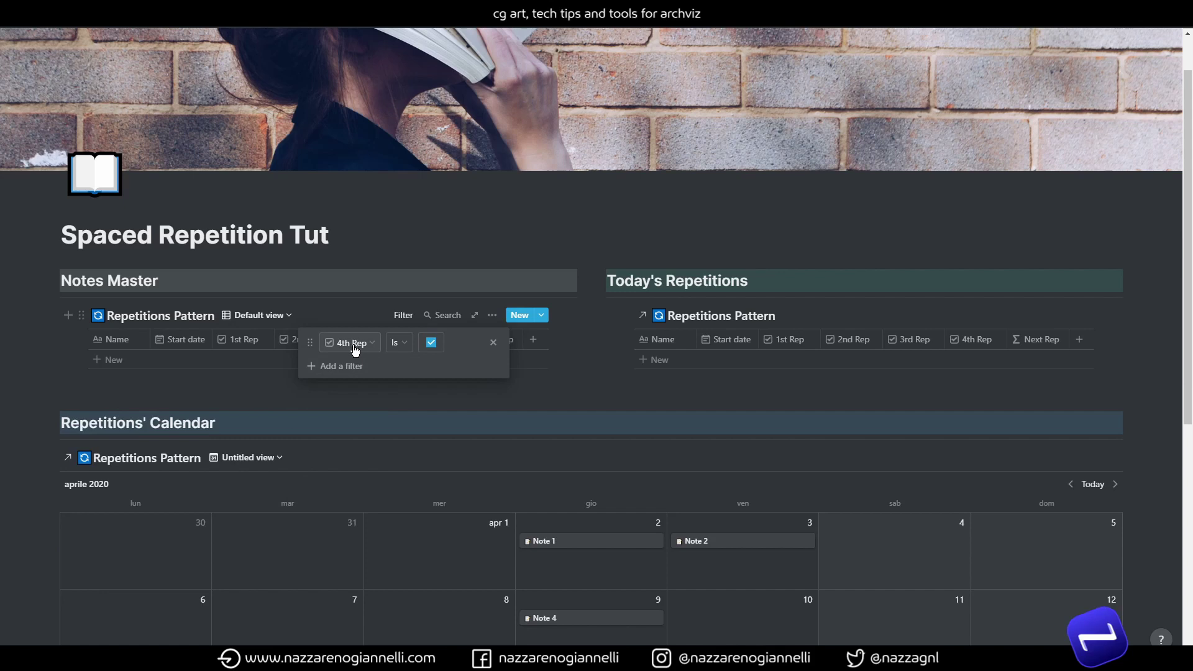
pyautogui.click(422, 344)
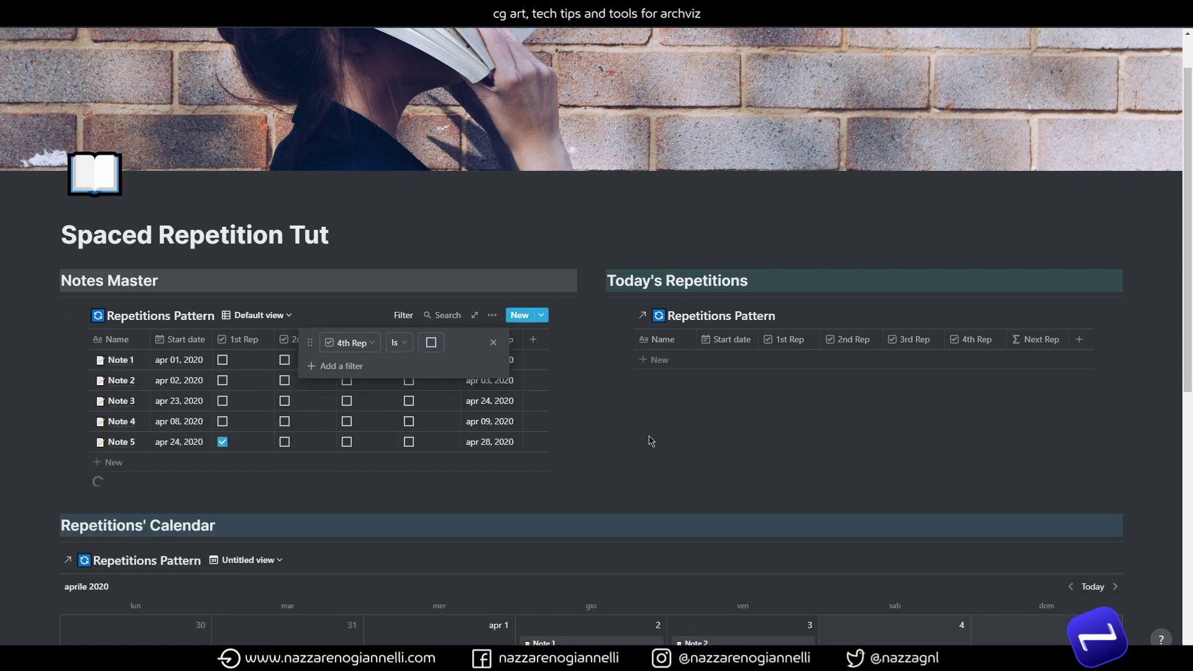
pyautogui.click(651, 441)
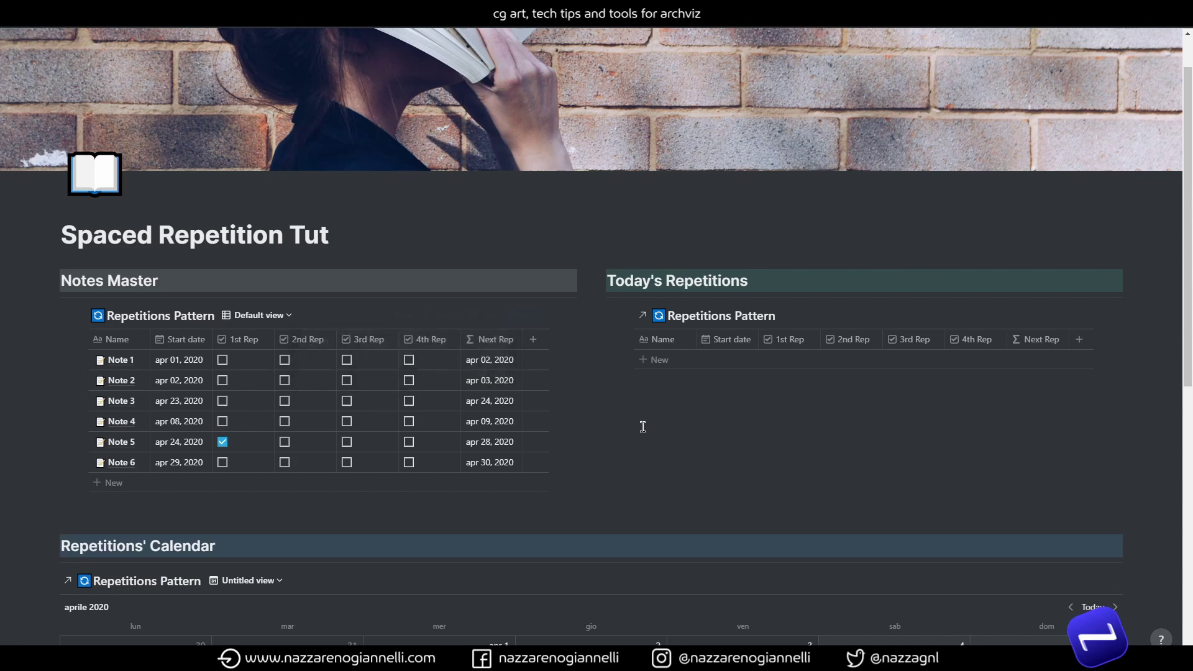
# Tick Note 5's 2nd, 3rd and 4th Rep checkboxes in Notes Master
pyautogui.click(285, 442)
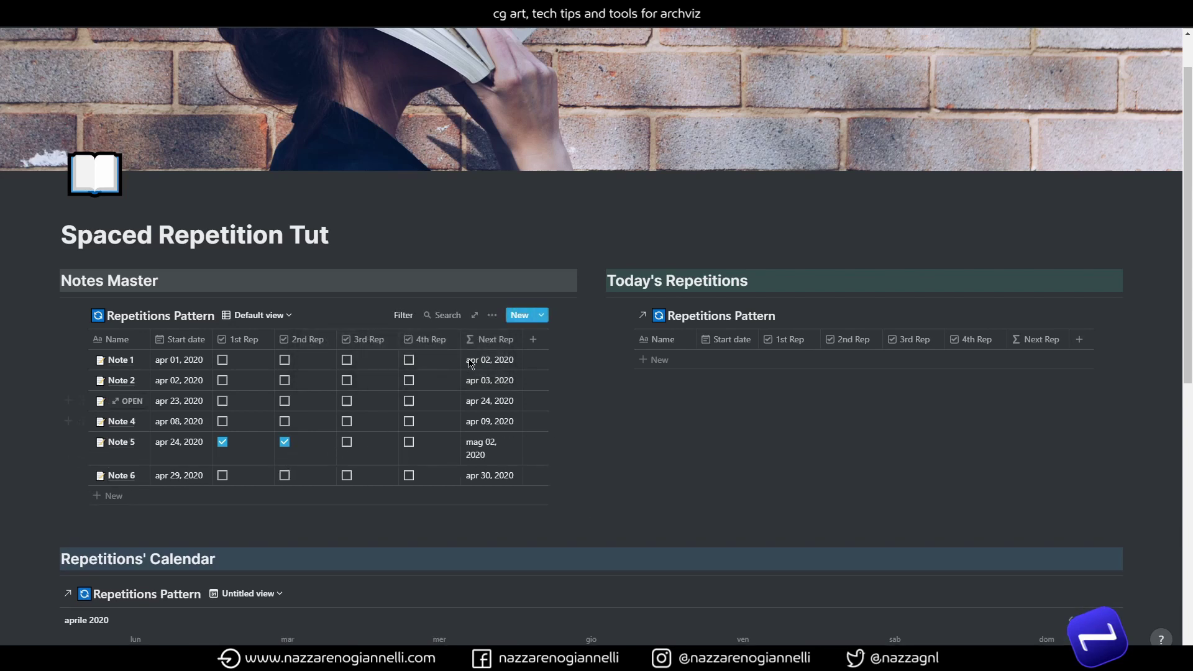
pyautogui.click(346, 443)
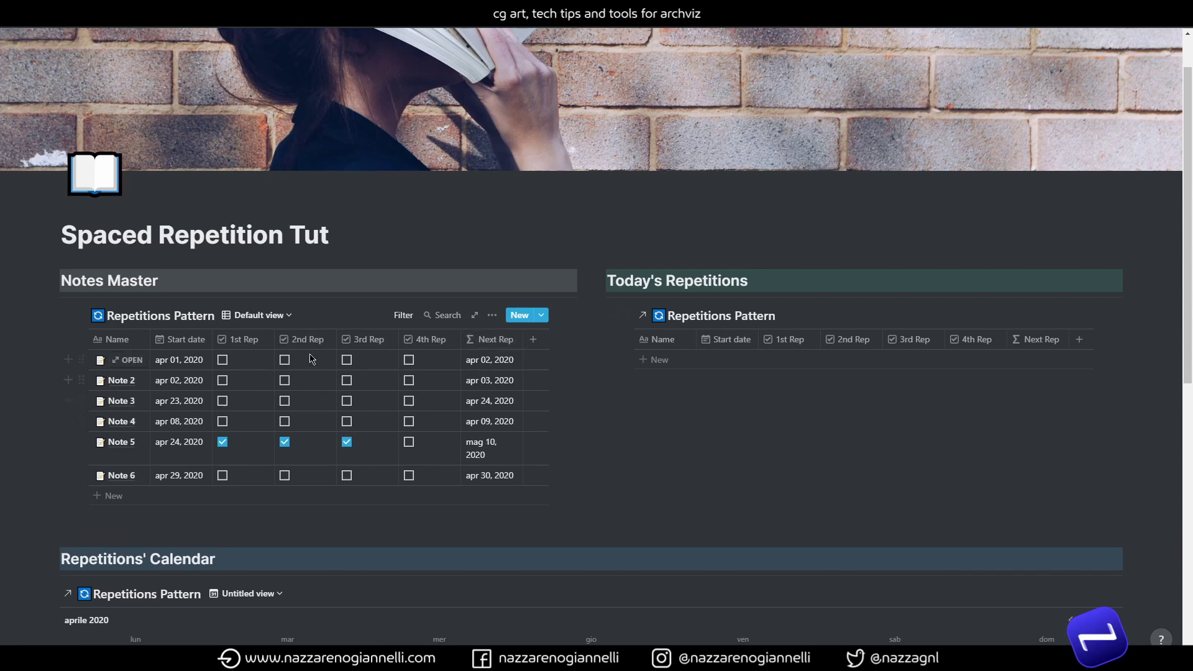
pyautogui.click(408, 442)
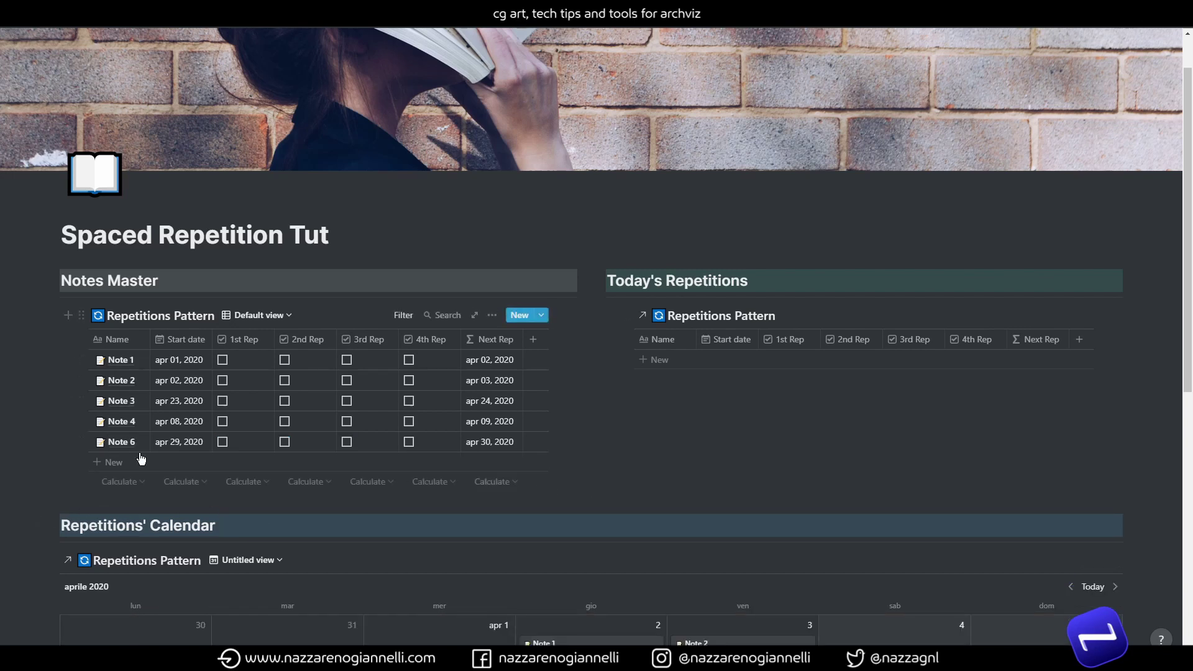
pyautogui.click(258, 317)
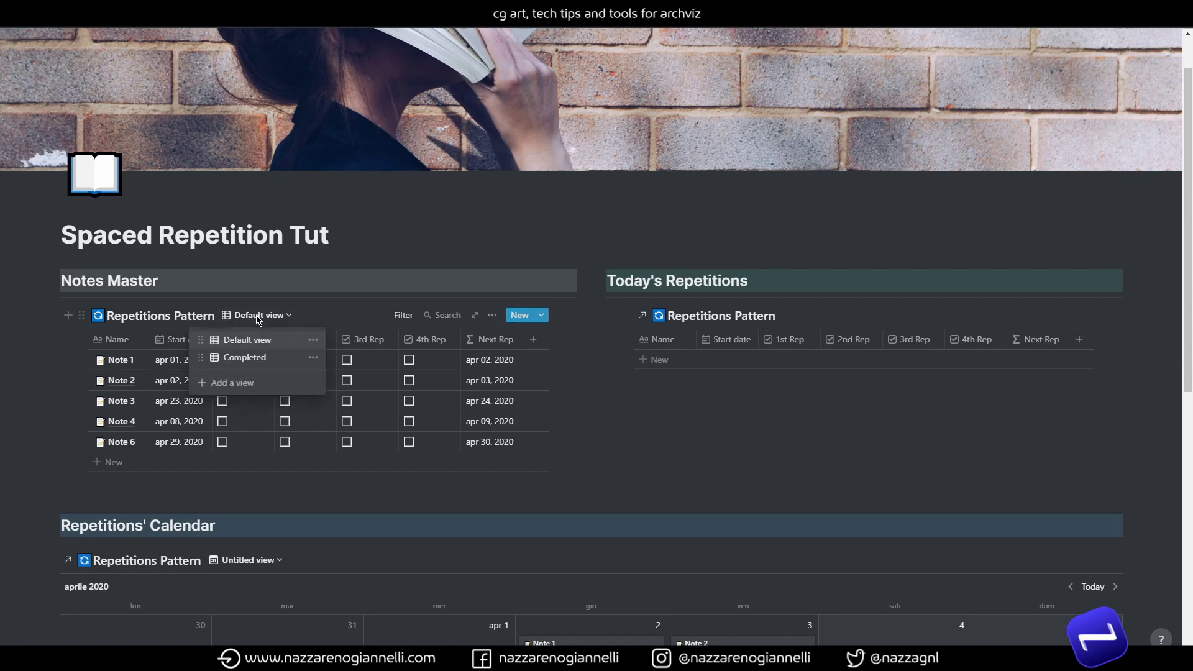
pyautogui.click(249, 359)
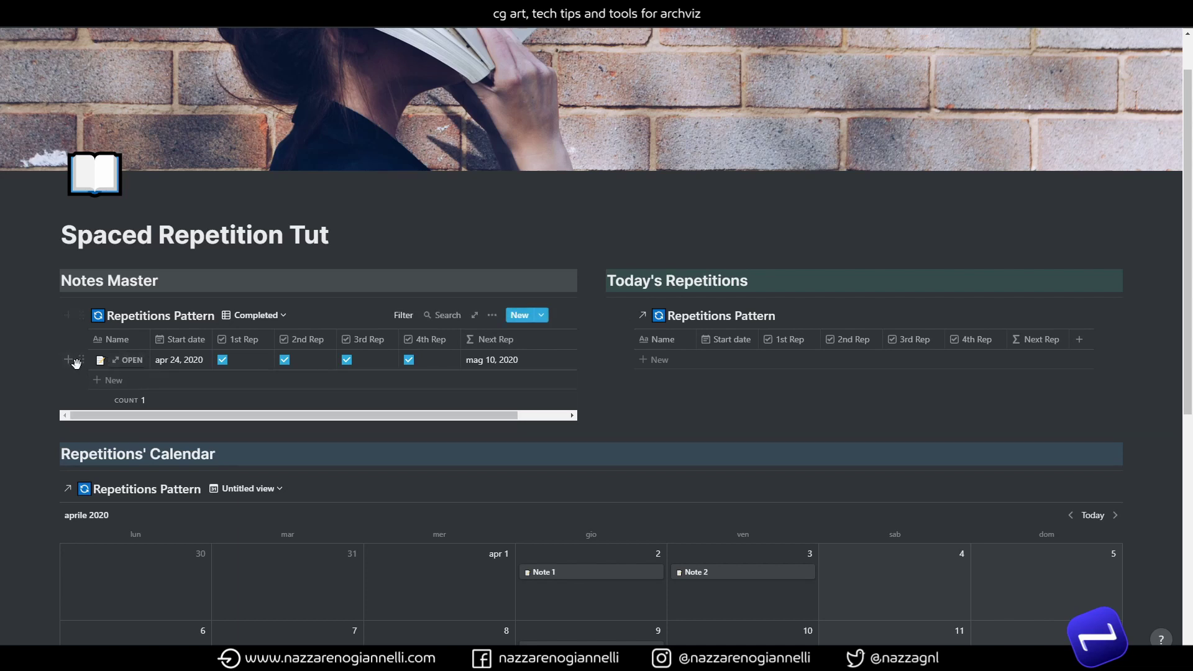
pyautogui.moveTo(117, 360)
pyautogui.click(261, 317)
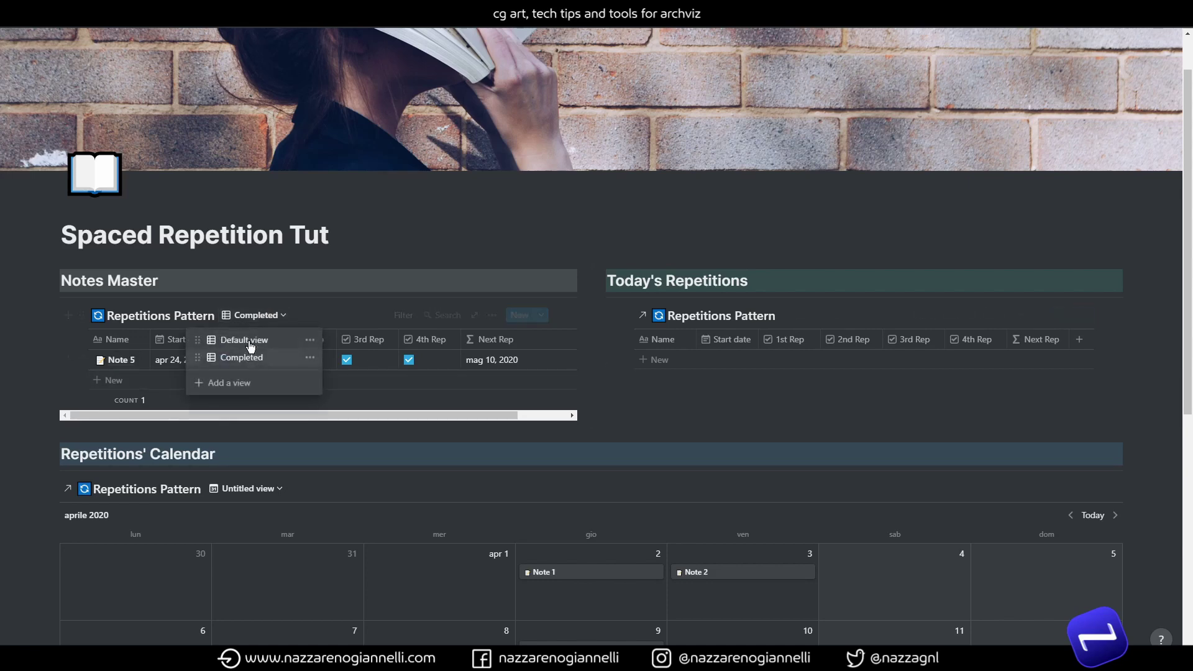
pyautogui.click(251, 342)
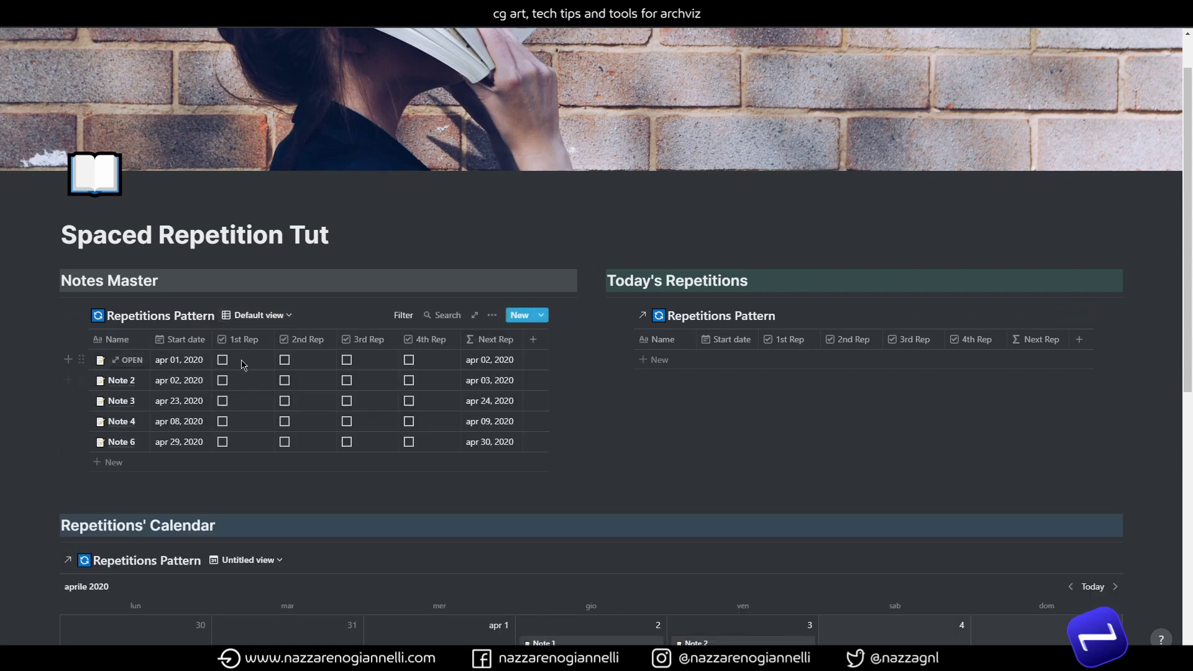
# Tick Note 2's 1st and 2nd Reps and Note 3's 1st Rep
pyautogui.click(223, 381)
pyautogui.click(284, 380)
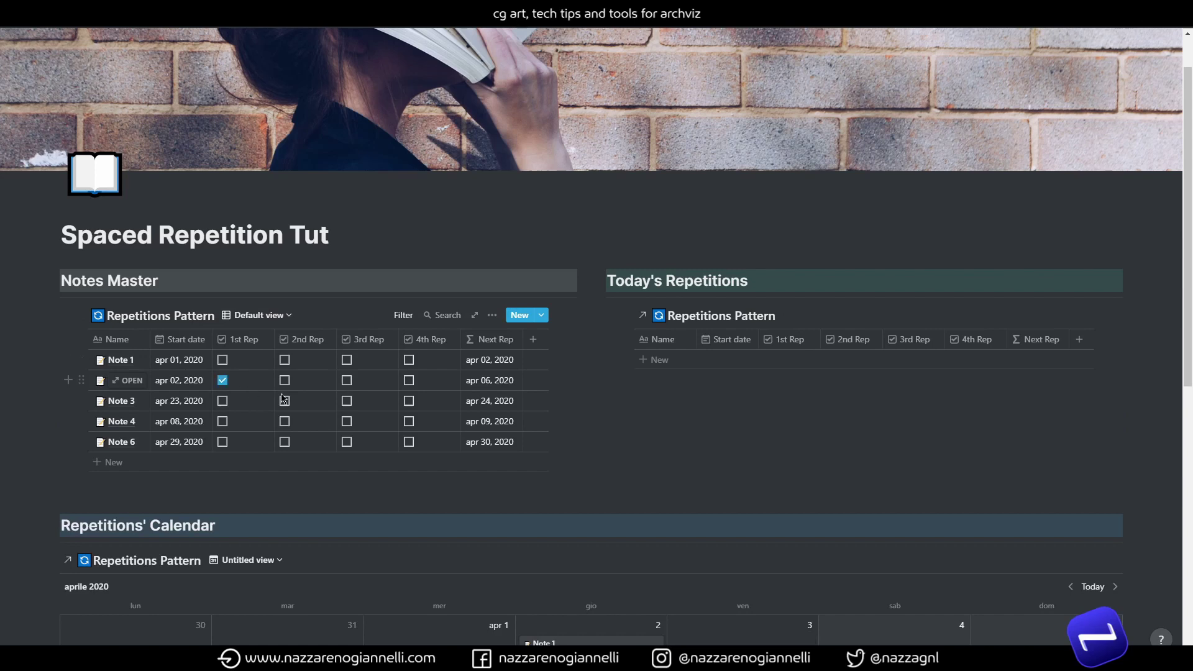
pyautogui.click(222, 402)
# Tick all four Rep checkboxes for Note 1 so it leaves Notes Master
pyautogui.click(223, 360)
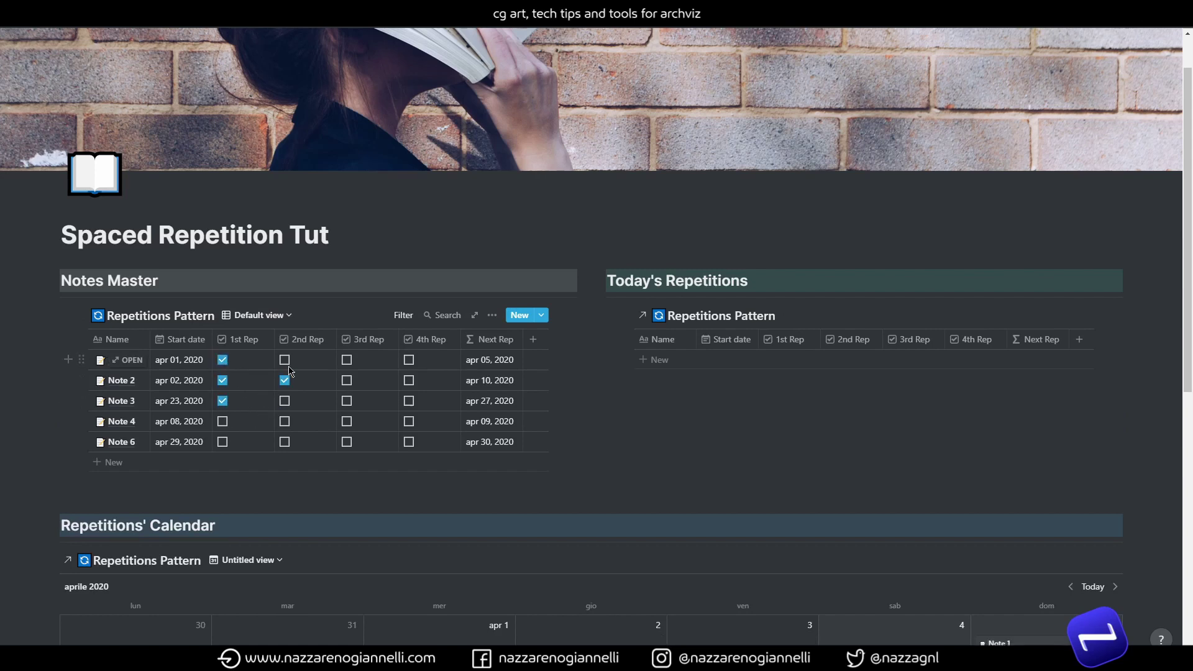
pyautogui.click(285, 359)
pyautogui.click(346, 360)
pyautogui.click(409, 360)
# Test-toggle the 1st Rep checkbox of Note 6 and Note 4, leaving both unticked
pyautogui.scroll(-6, 674, 413)
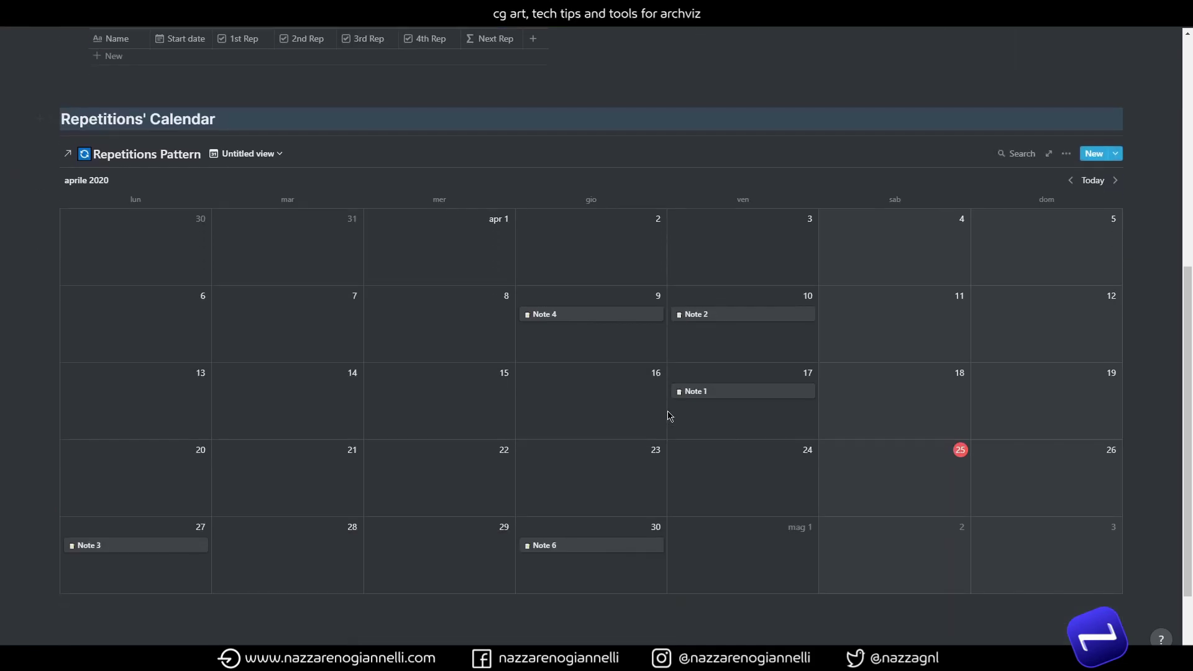
pyautogui.scroll(4, 380, 432)
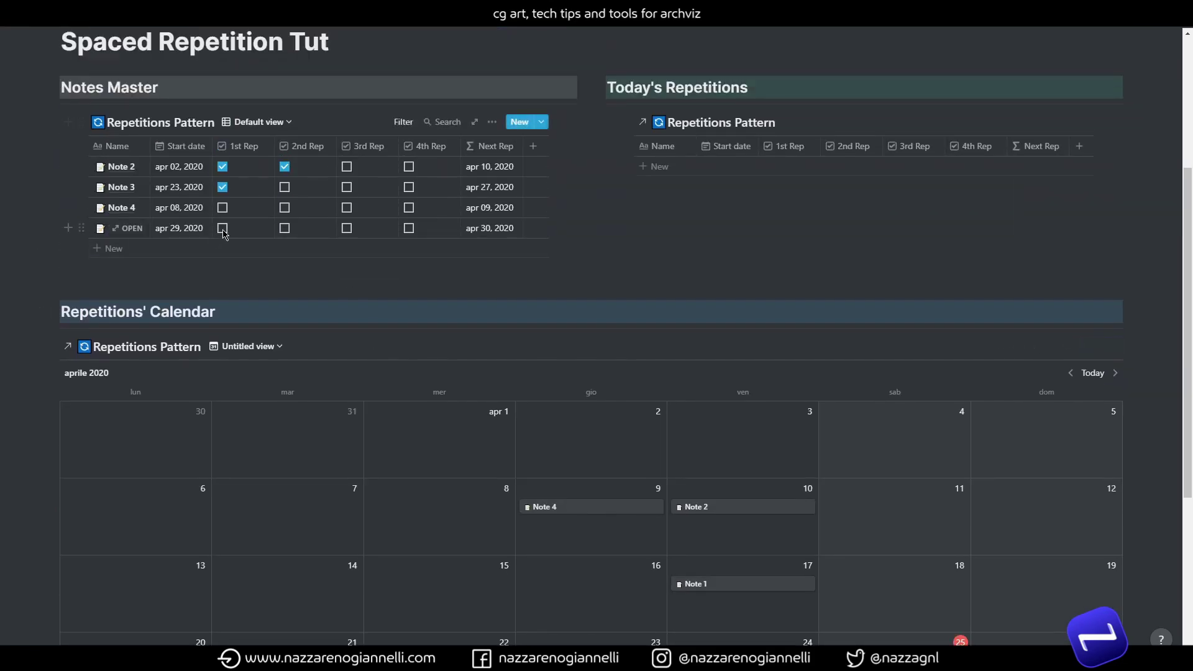
pyautogui.click(223, 228)
pyautogui.click(222, 228)
pyautogui.click(222, 207)
pyautogui.click(222, 207)
pyautogui.click(222, 207)
pyautogui.click(223, 207)
# Tick all four Rep checkboxes for Note 4 so it leaves Notes Master
pyautogui.click(222, 208)
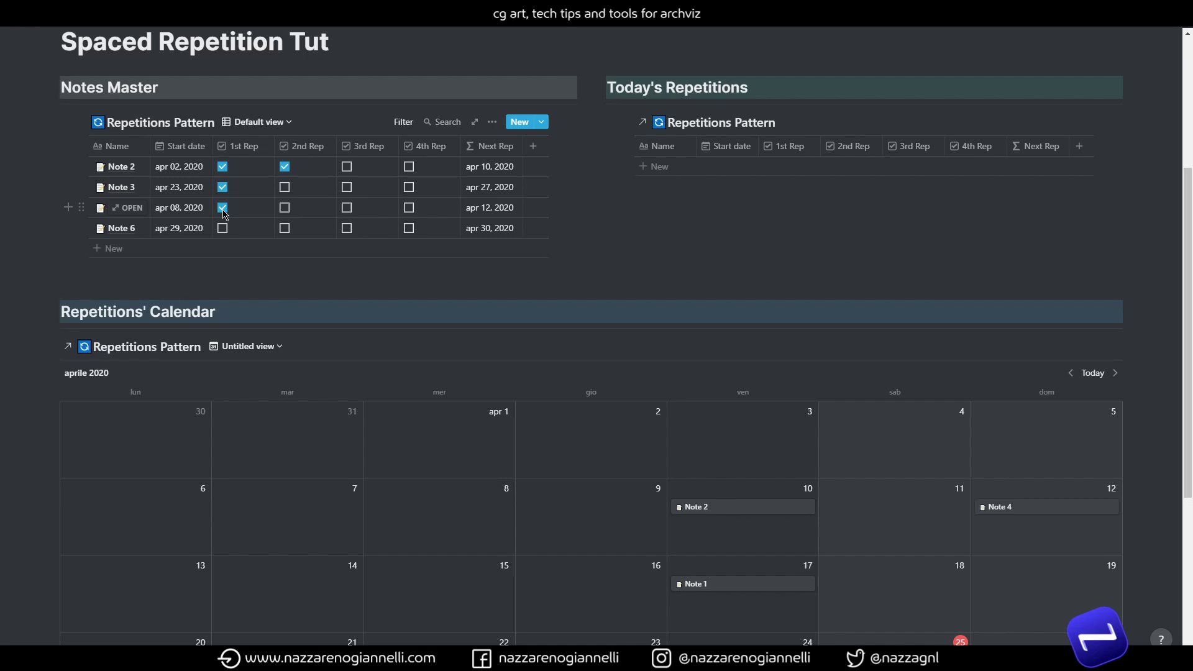
pyautogui.click(286, 208)
pyautogui.click(347, 209)
pyautogui.click(409, 207)
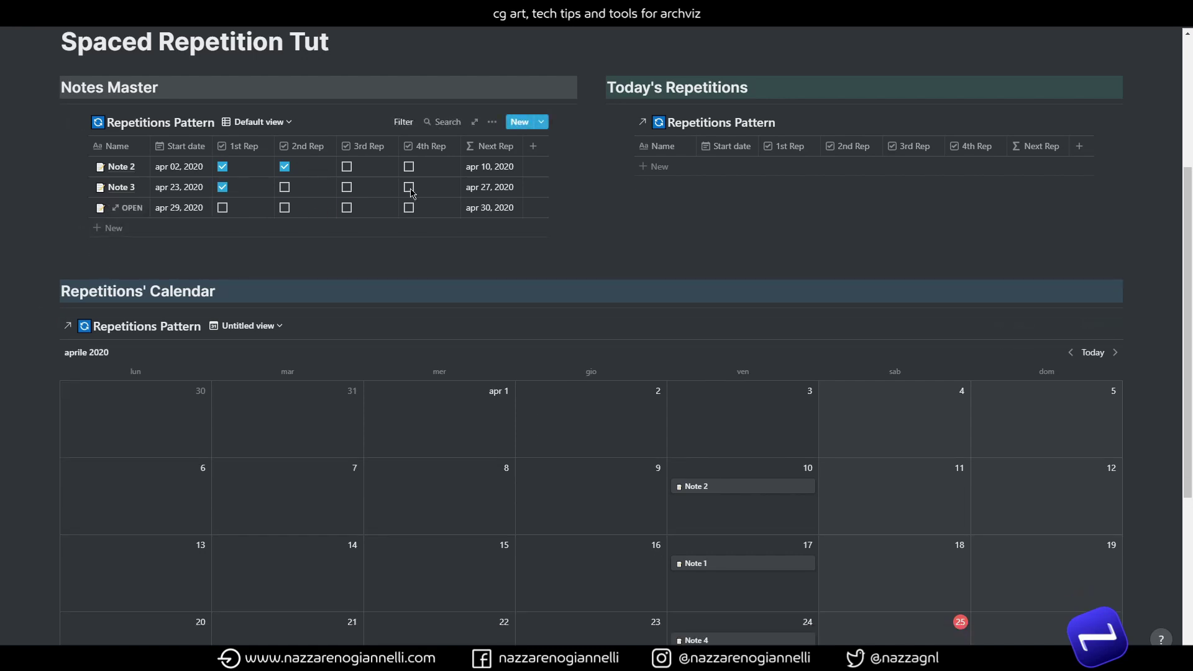
pyautogui.scroll(-3, 690, 295)
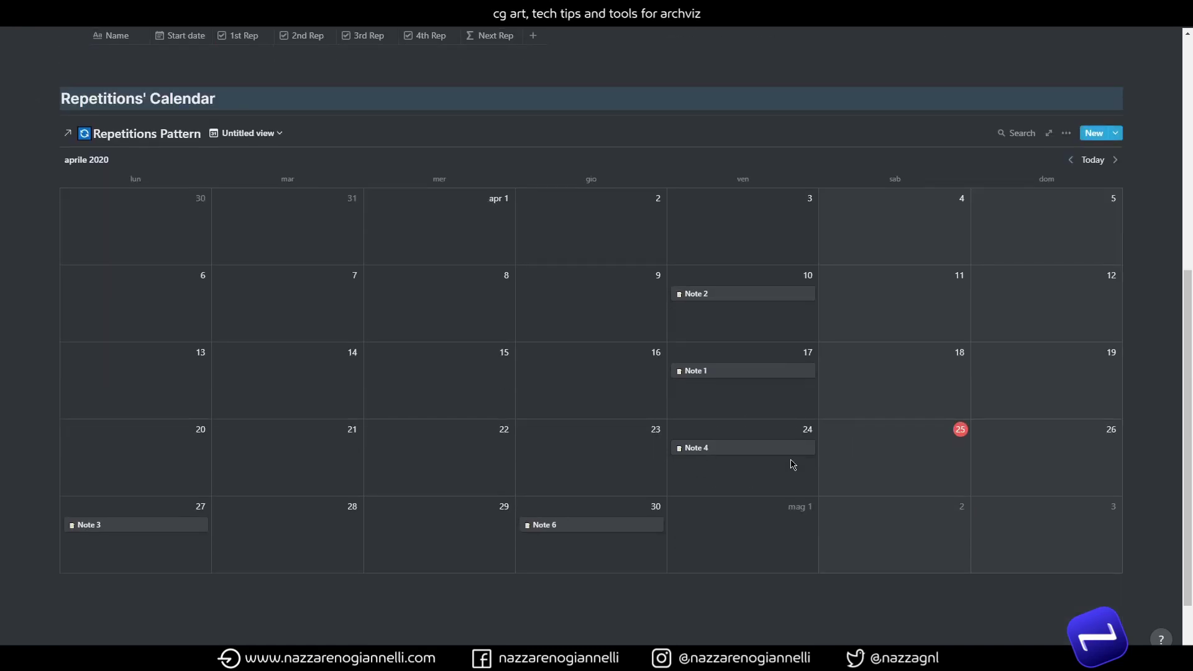
pyautogui.scroll(8, 783, 456)
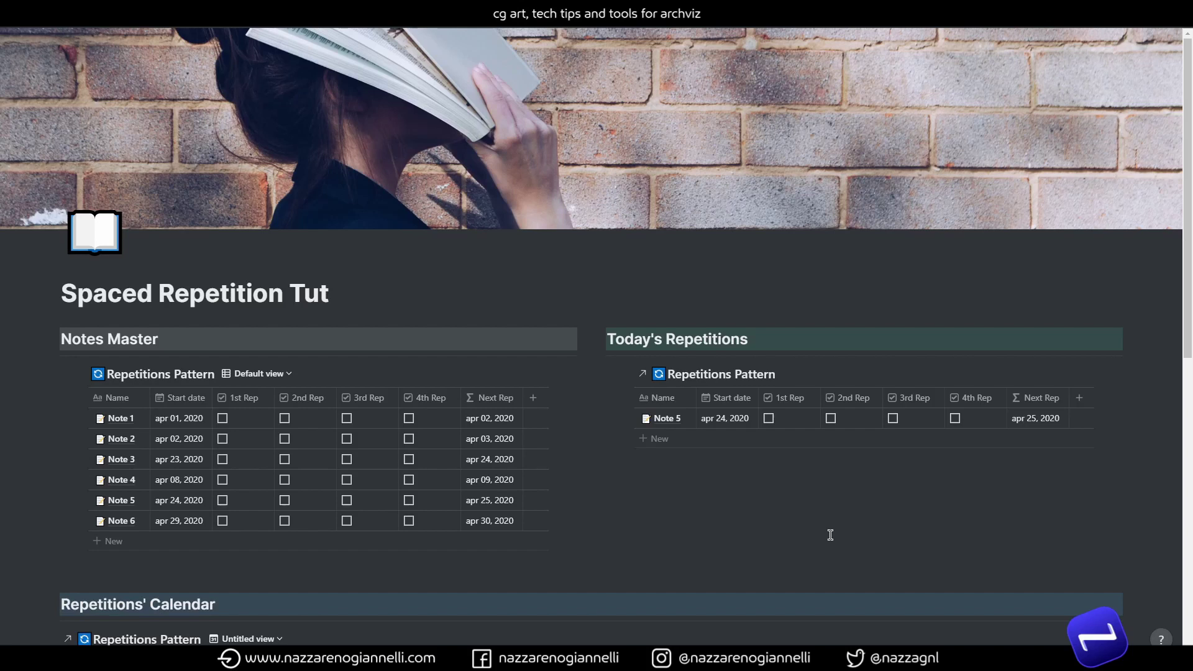
# Change the Next Rep formula's day intervals from 4, 8, 16 to 8, 22, 52
pyautogui.click(493, 423)
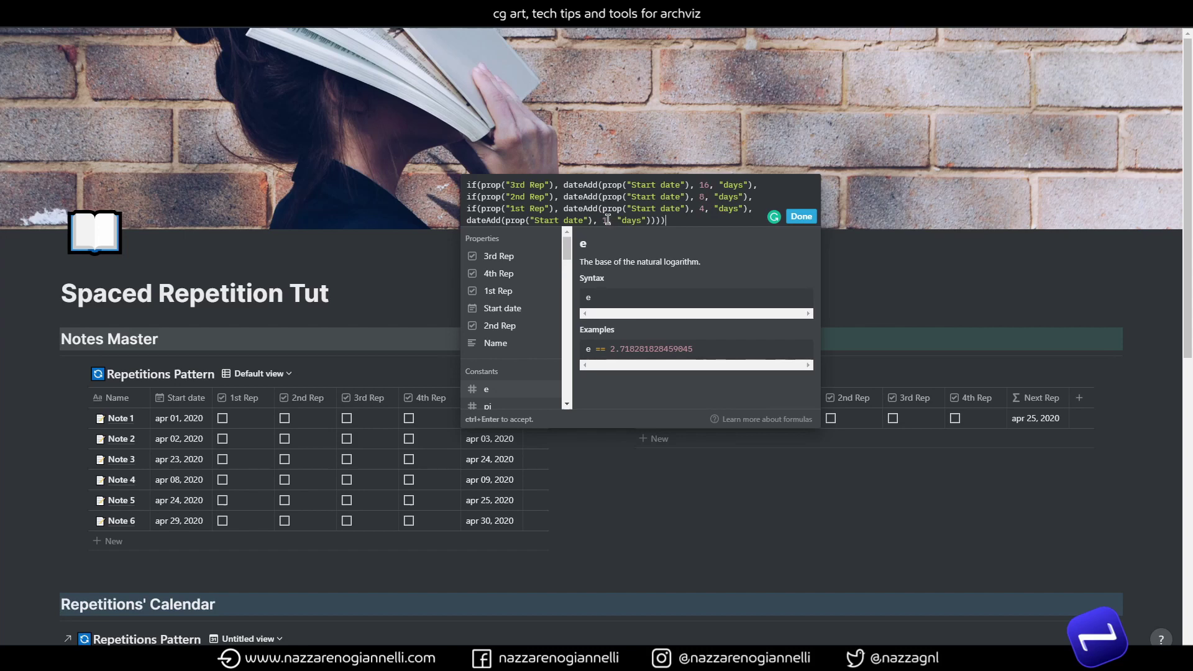
pyautogui.doubleClick(702, 208)
pyautogui.write('8')
pyautogui.doubleClick(702, 195)
pyautogui.write('22')
pyautogui.doubleClick(707, 184)
pyautogui.write('52')
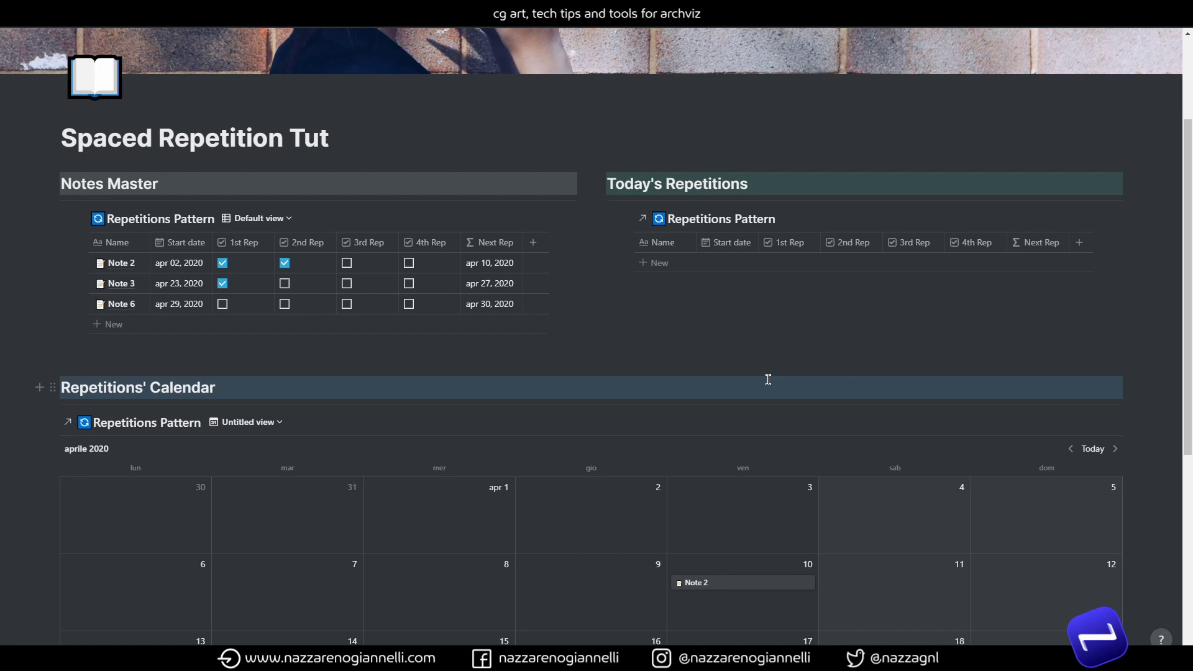
pyautogui.scroll(-3, 768, 380)
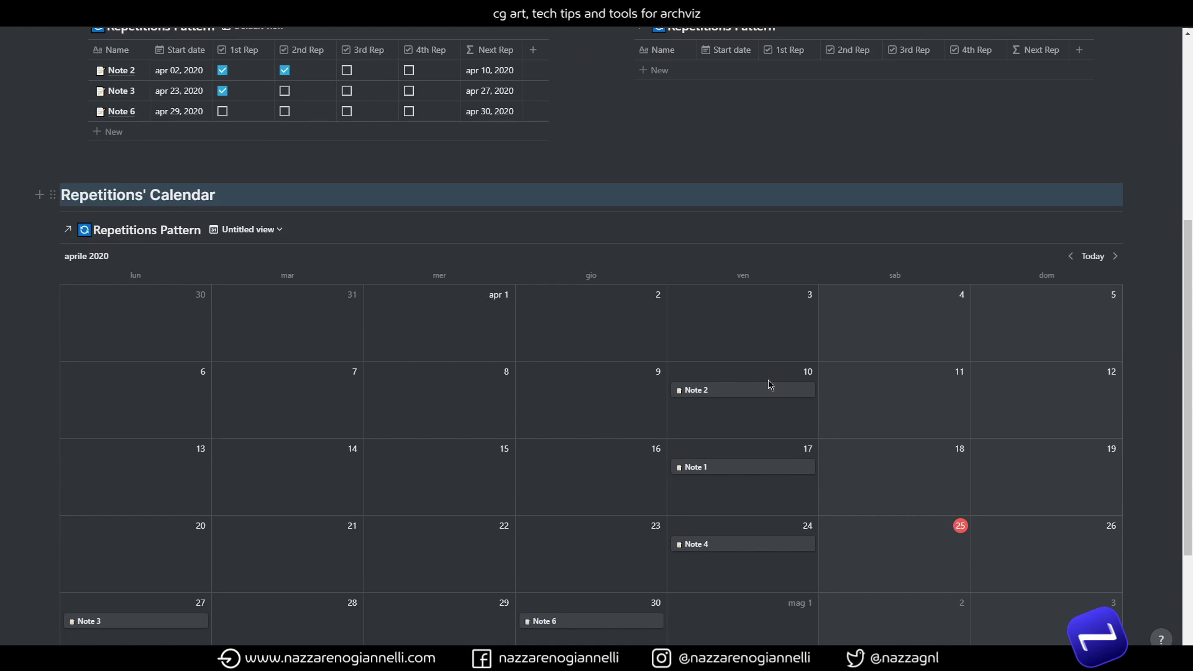
pyautogui.scroll(5, 768, 382)
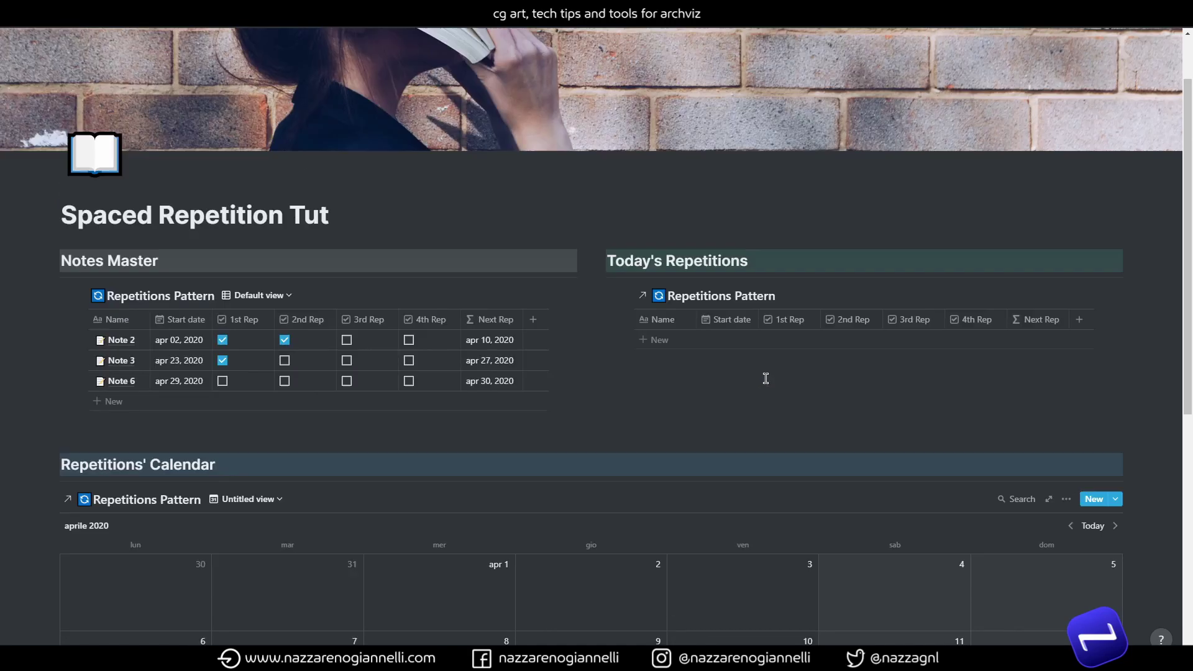